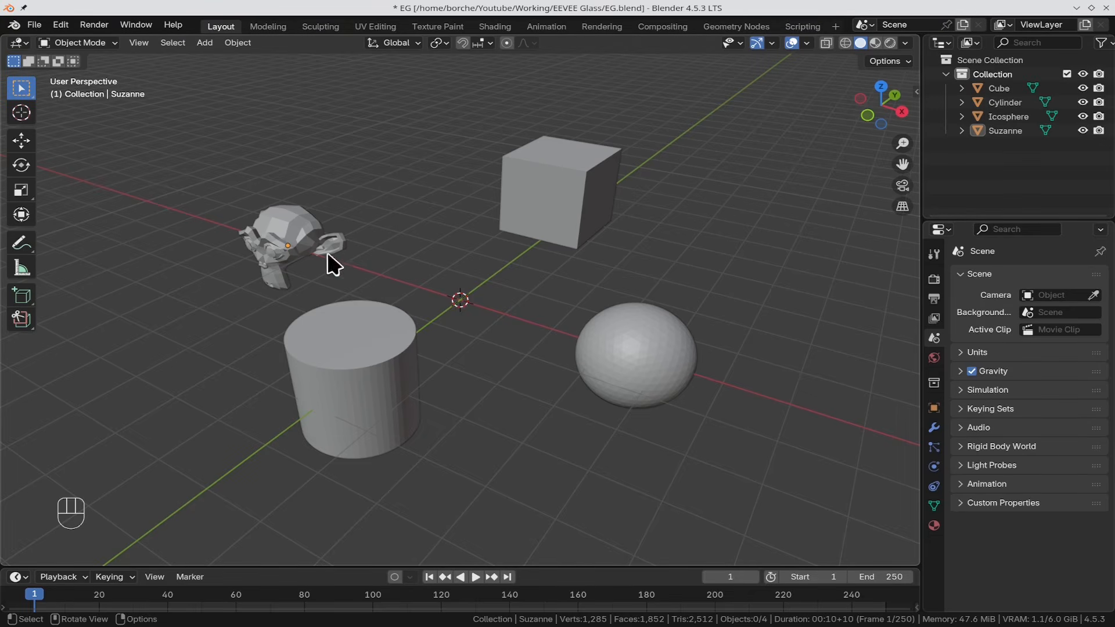
Step: Display the viewport in wireframe shading and frame the Suzanne monkey head
click(845, 42)
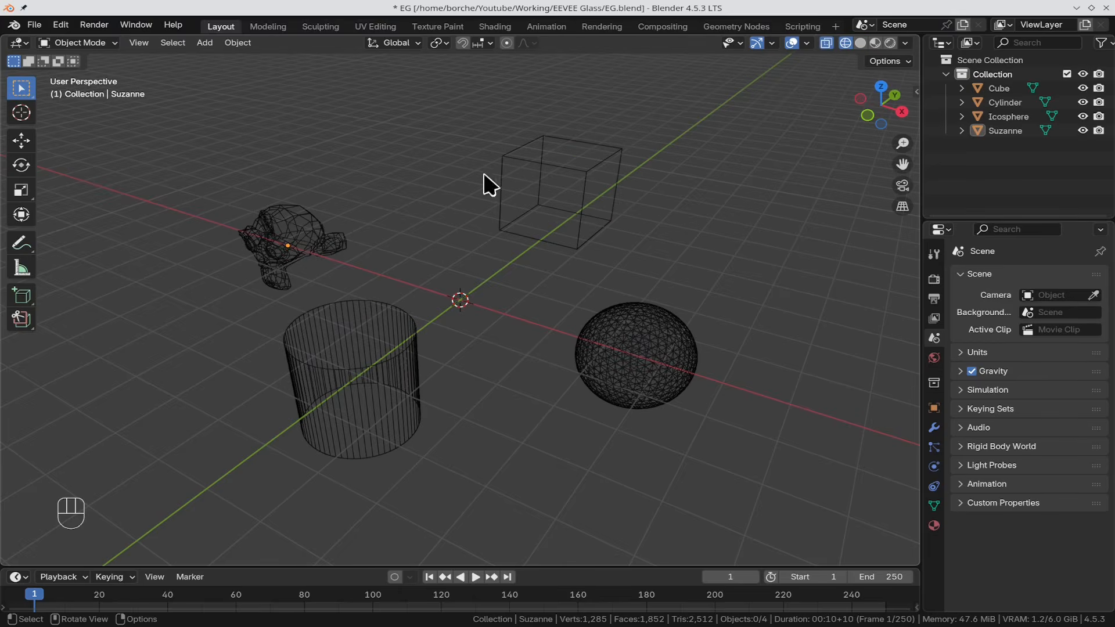
click(312, 244)
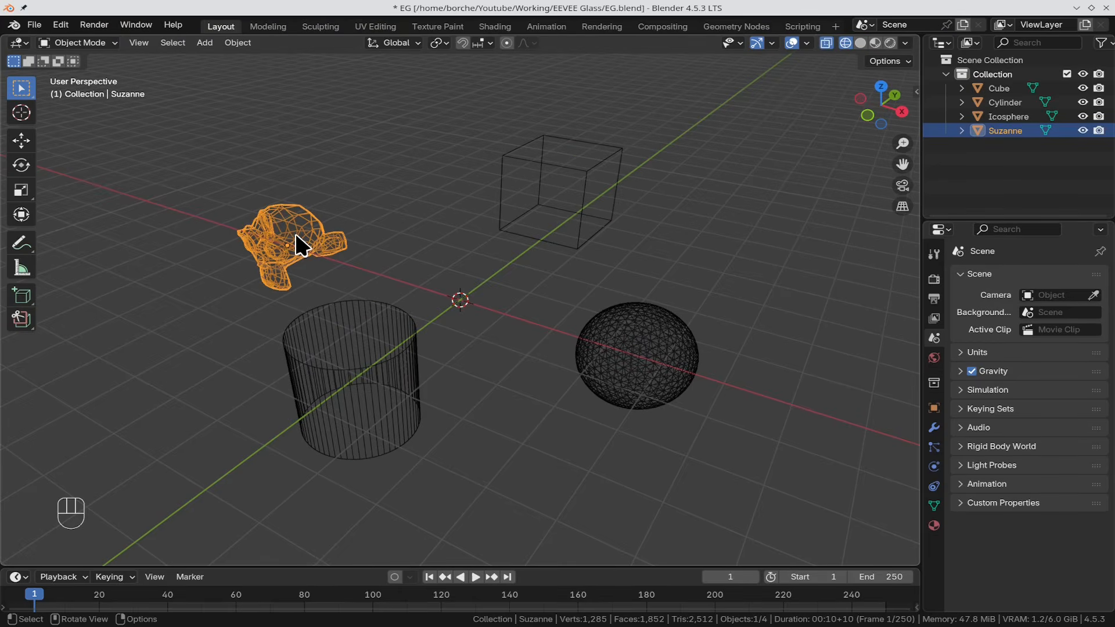
key(KP_Decimal)
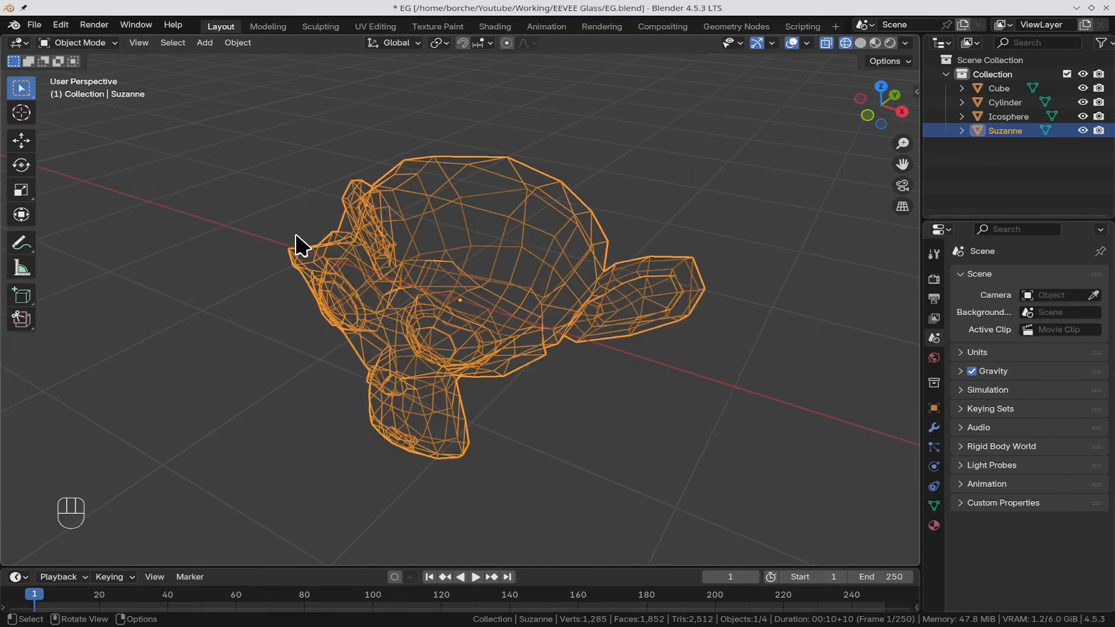
Step: Add a Solidify modifier to Suzanne with a thickness of 0.05 m
click(935, 430)
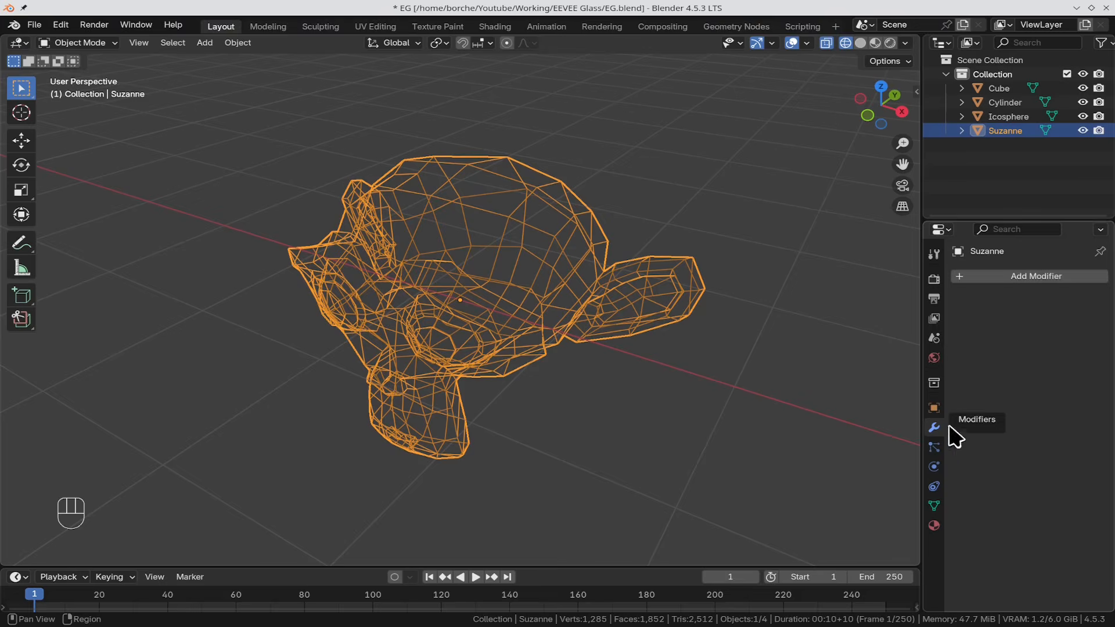
click(1036, 278)
mouse_move(1024, 282)
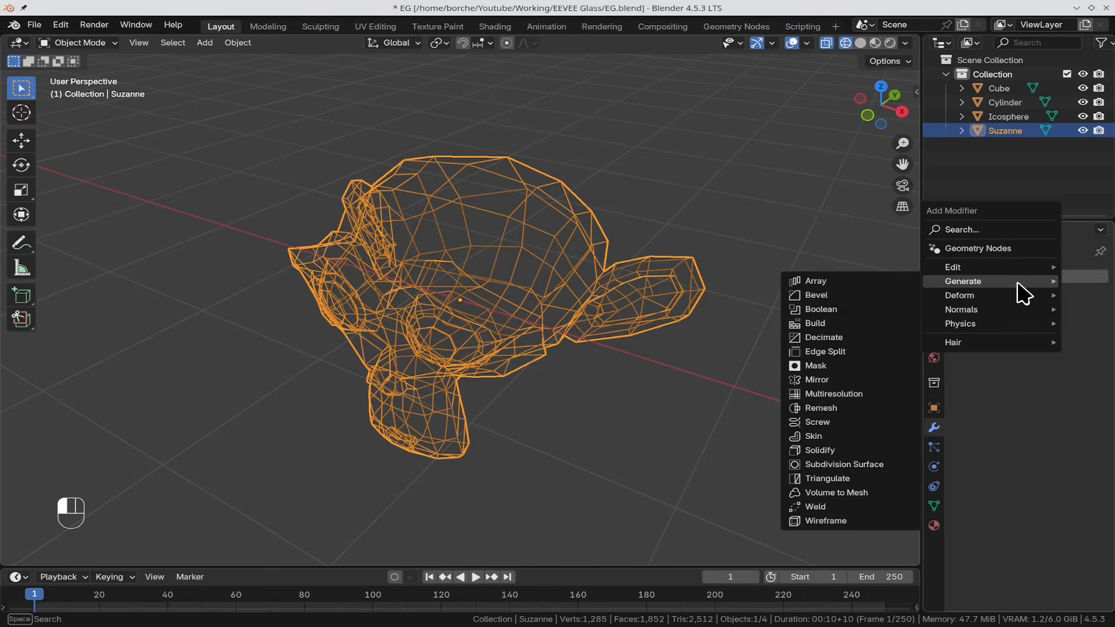
click(990, 288)
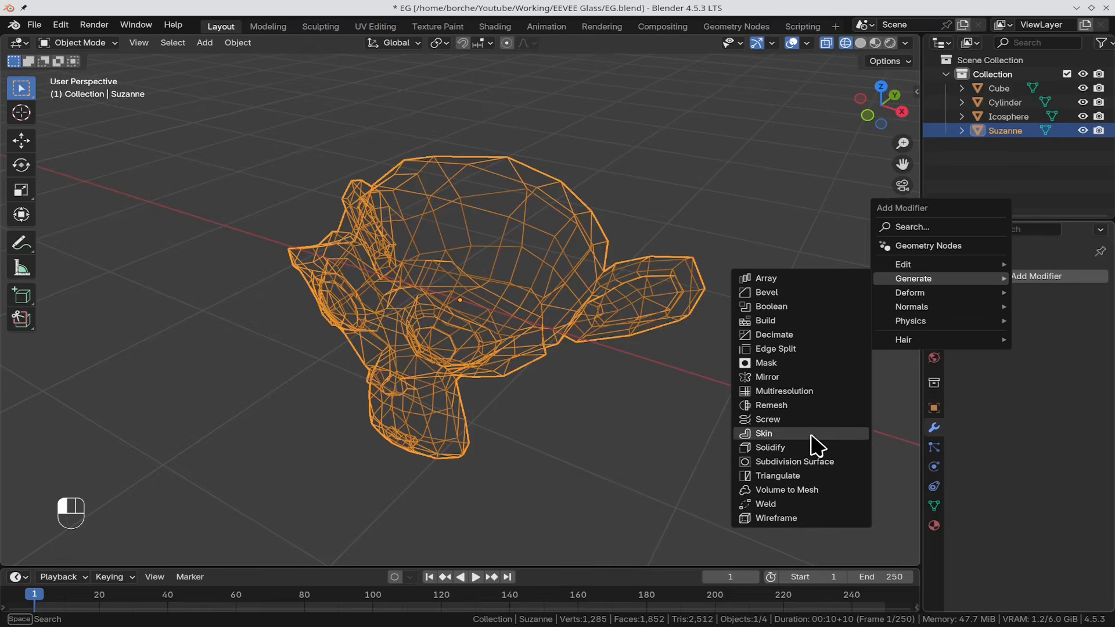
click(819, 449)
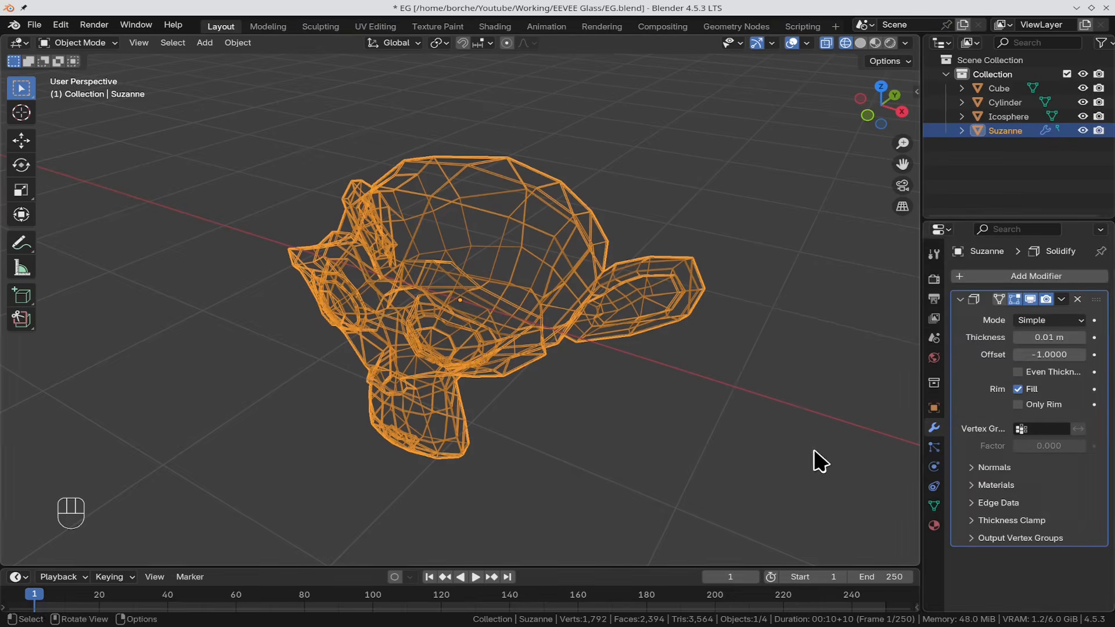
click(1037, 338)
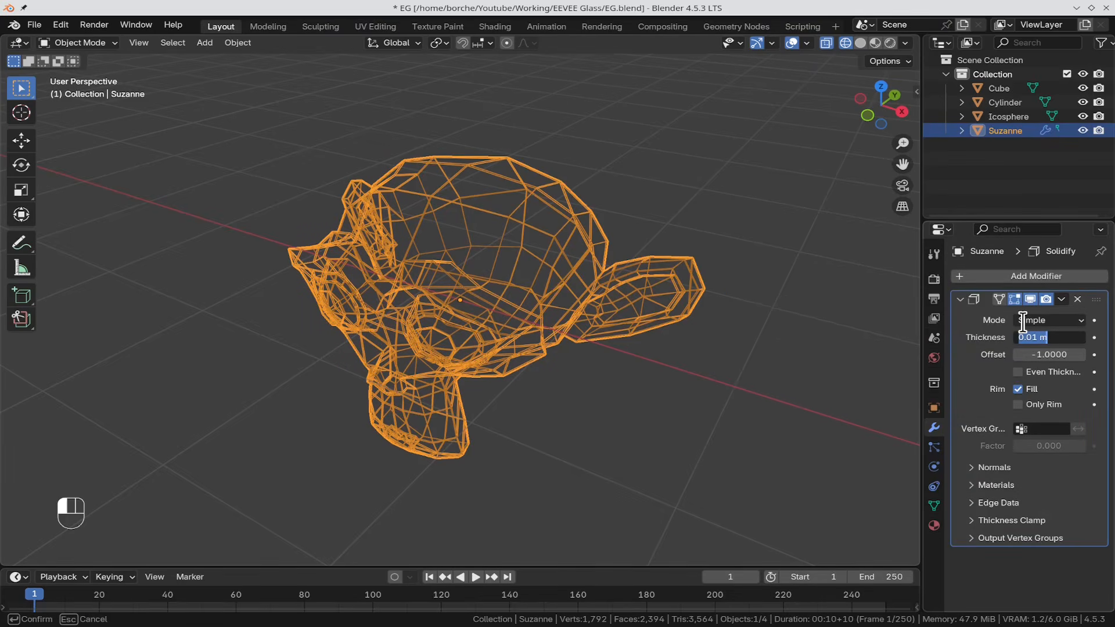
key(BackSpace)
key(Return)
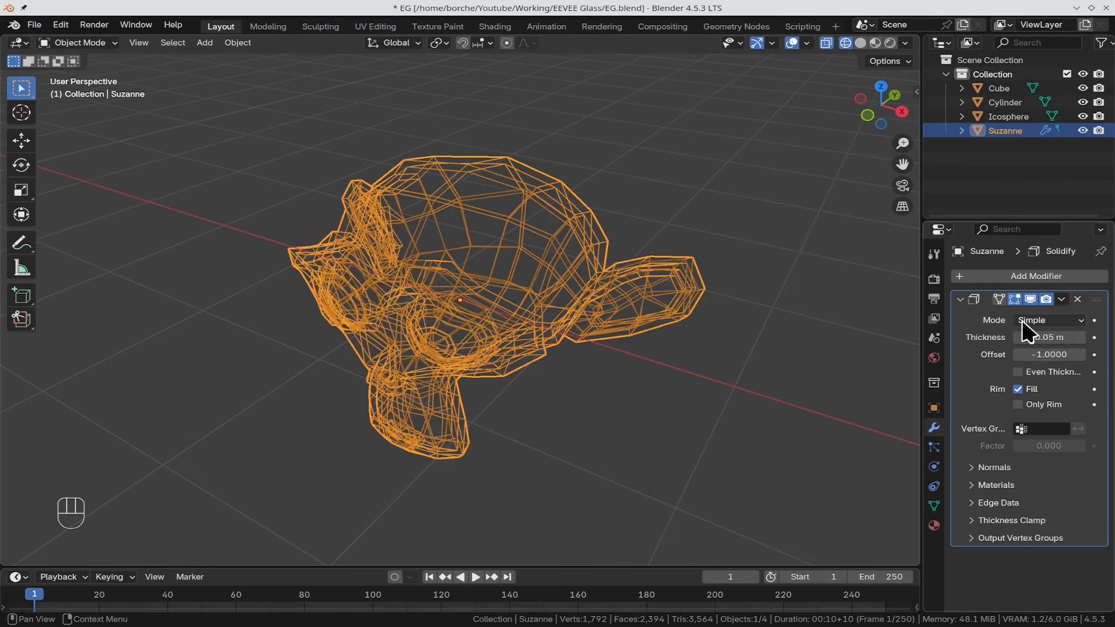
Step: Apply Shade Auto Smooth to Suzanne
right_click(568, 248)
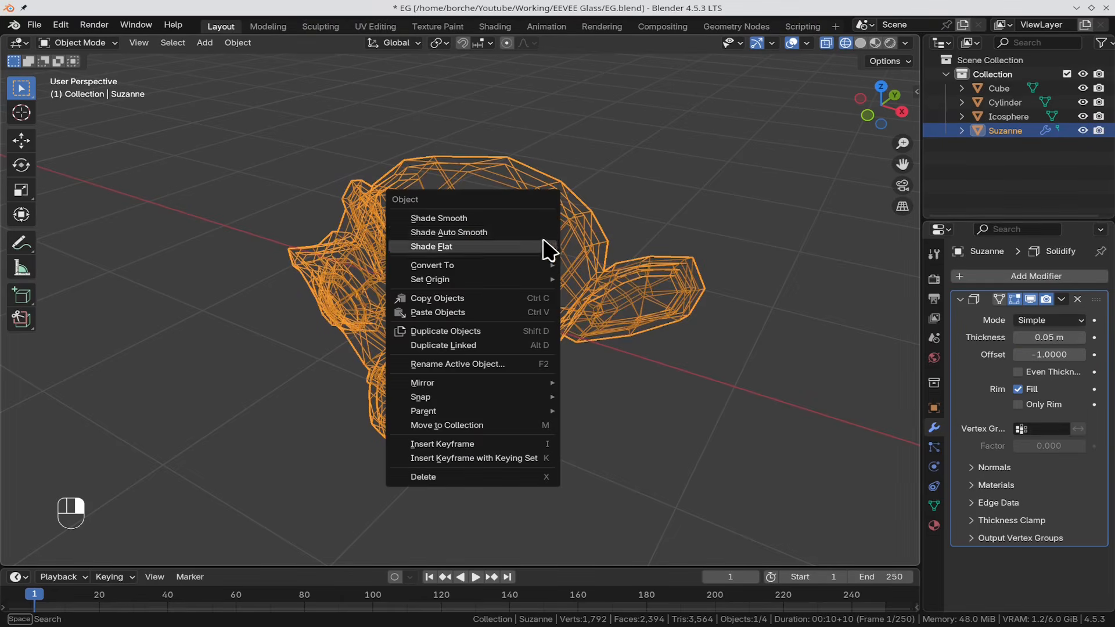
click(535, 232)
scroll(593, 269, down, 10)
scroll(598, 266, up, 6)
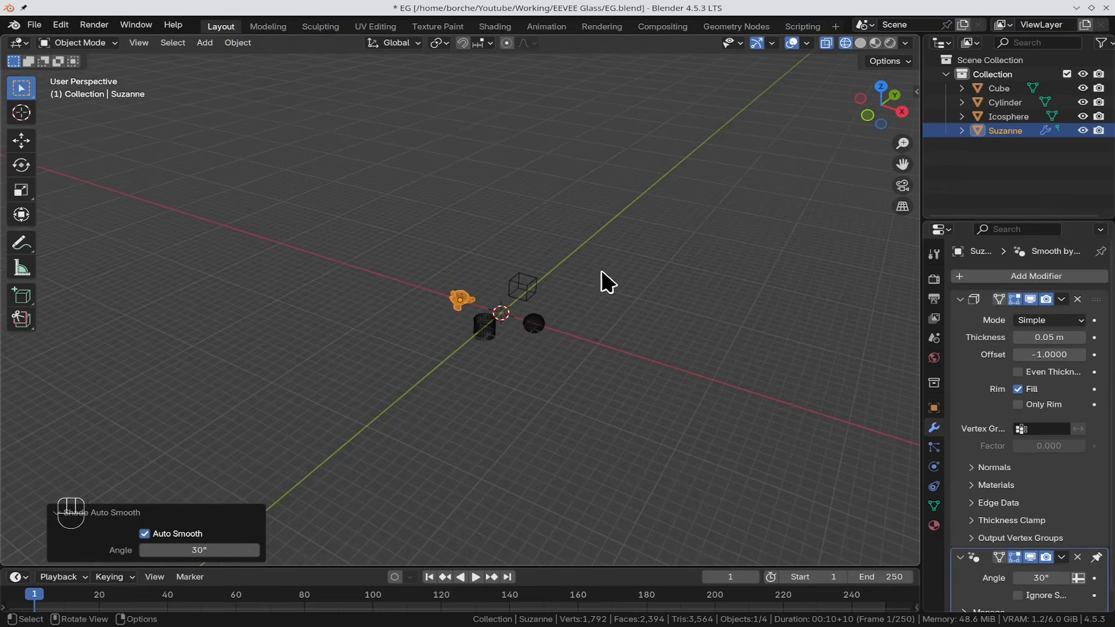
Step: Copy Suzanne's modifiers to the cube, cylinder and icosphere, then deselect everything
key(a)
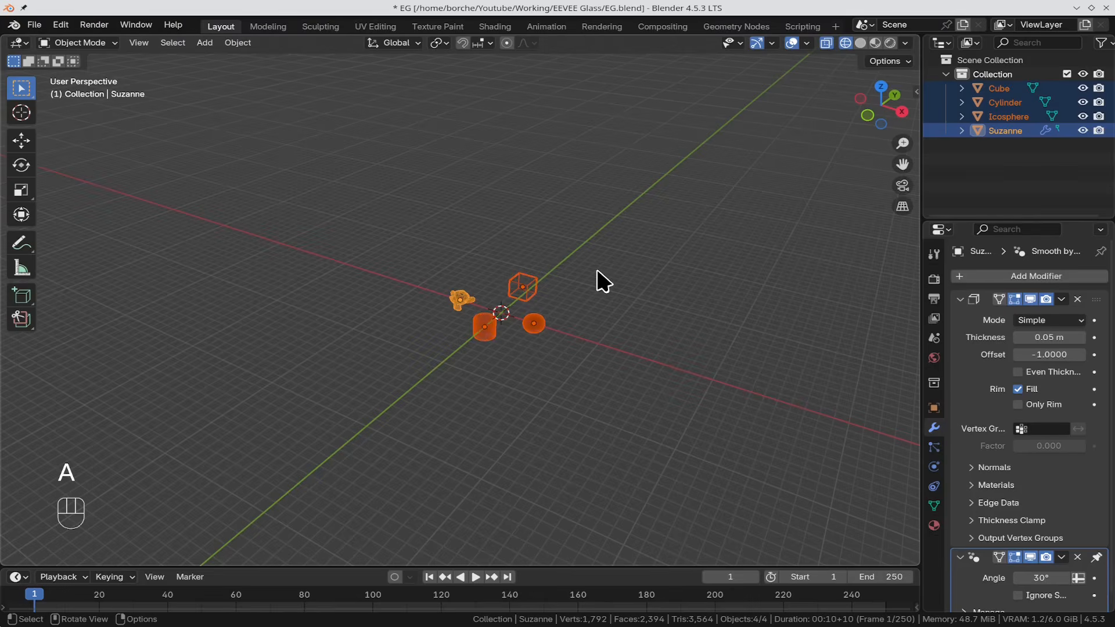
scroll(604, 282, up, 2)
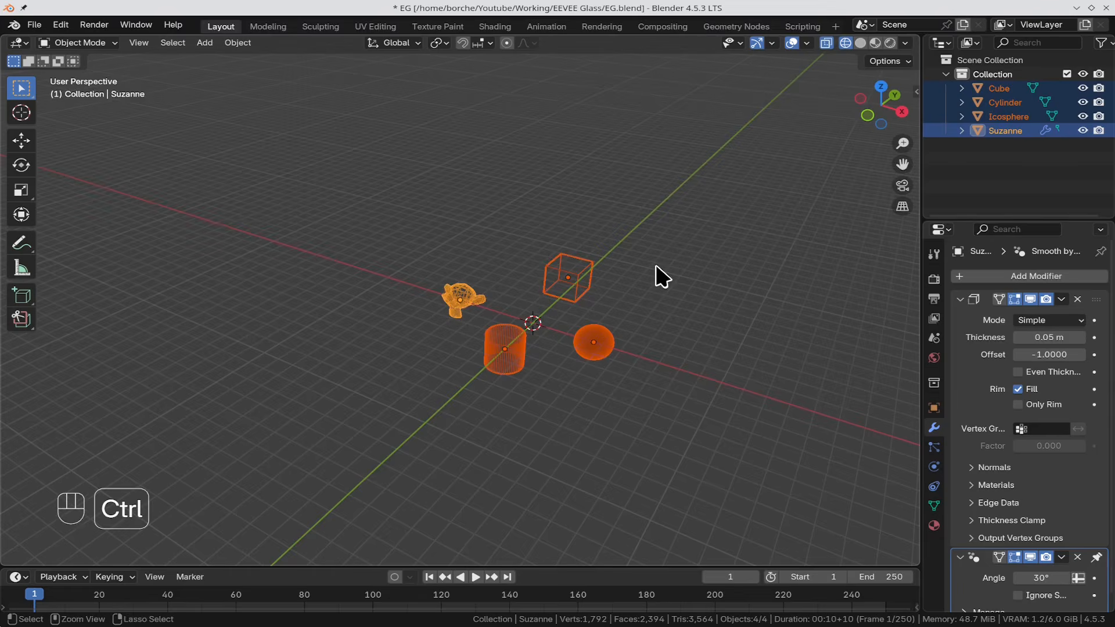
key(ctrl+l)
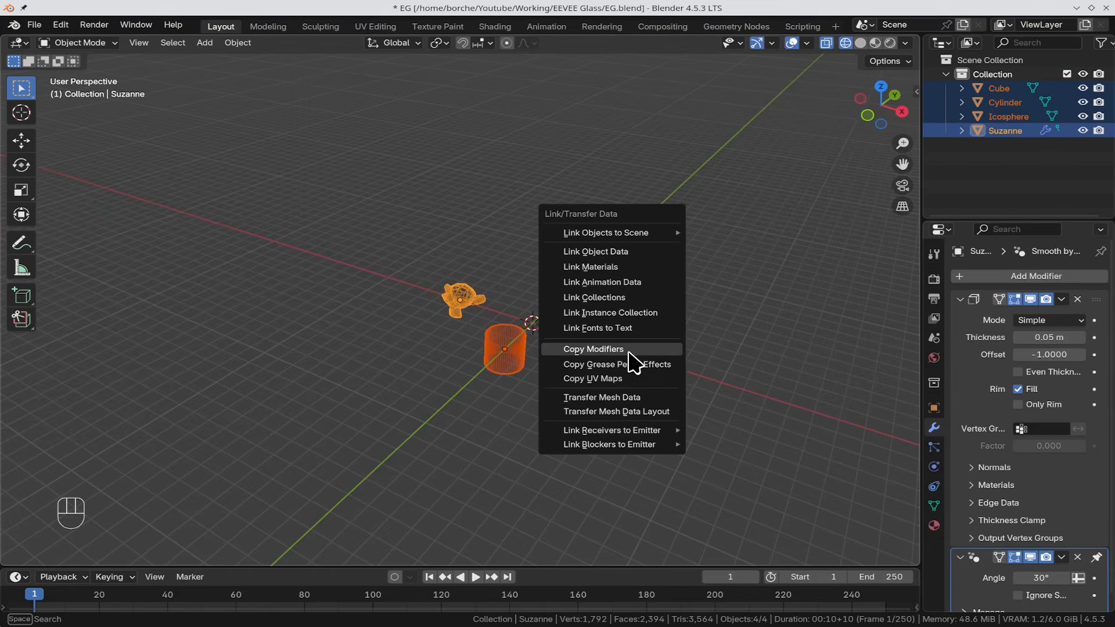
click(594, 349)
scroll(668, 366, up, 3)
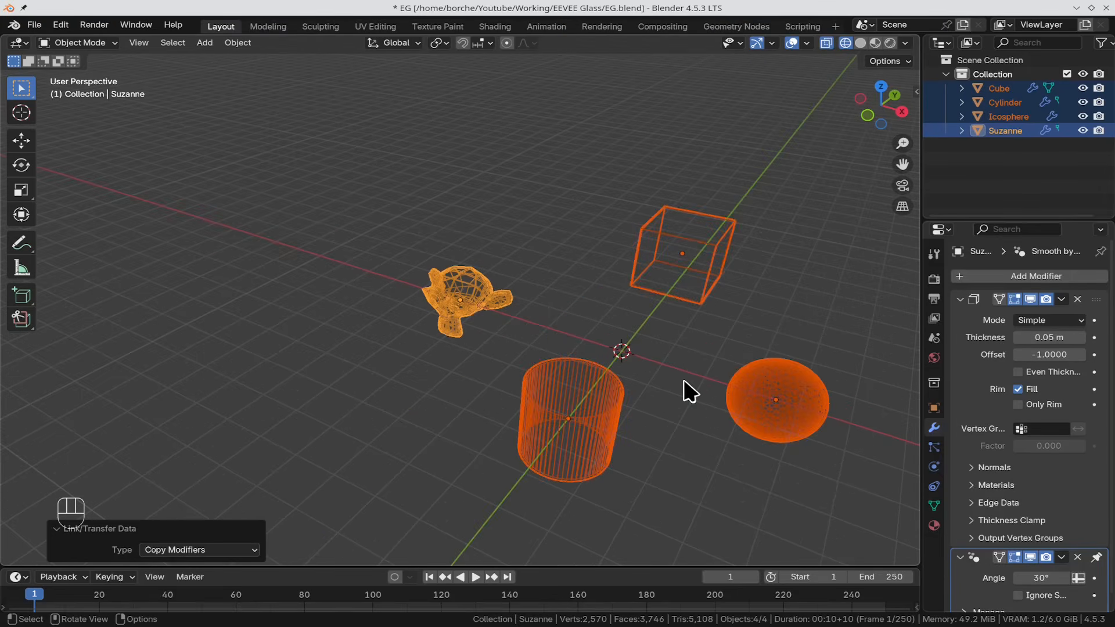
click(718, 366)
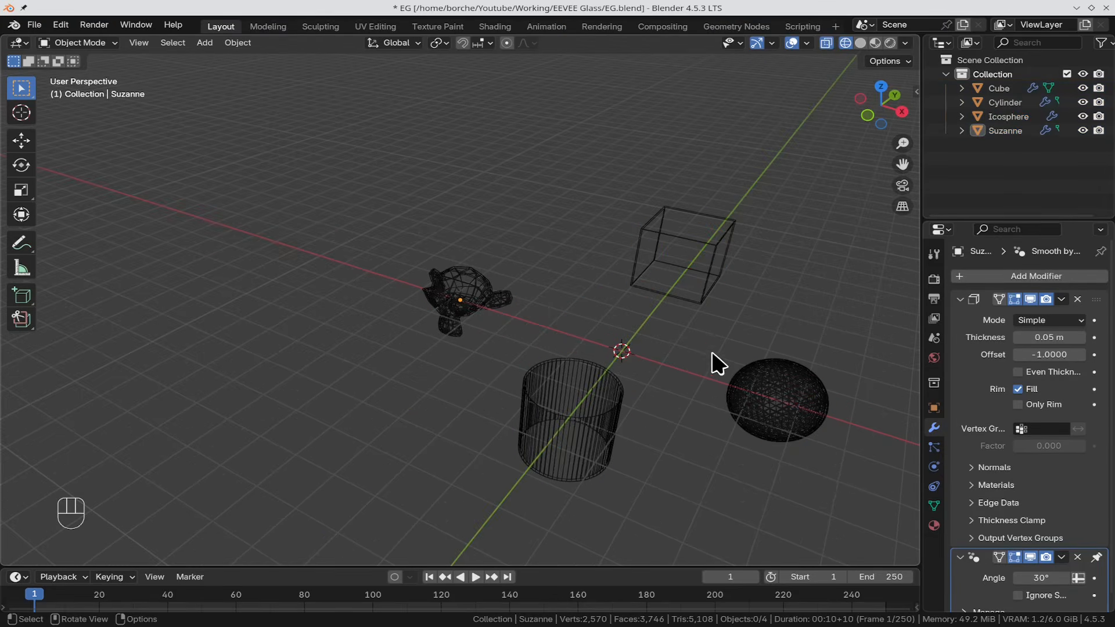
Step: Set the EEVEE viewport samples to 64 and enable jittered shadows for the viewport
click(934, 279)
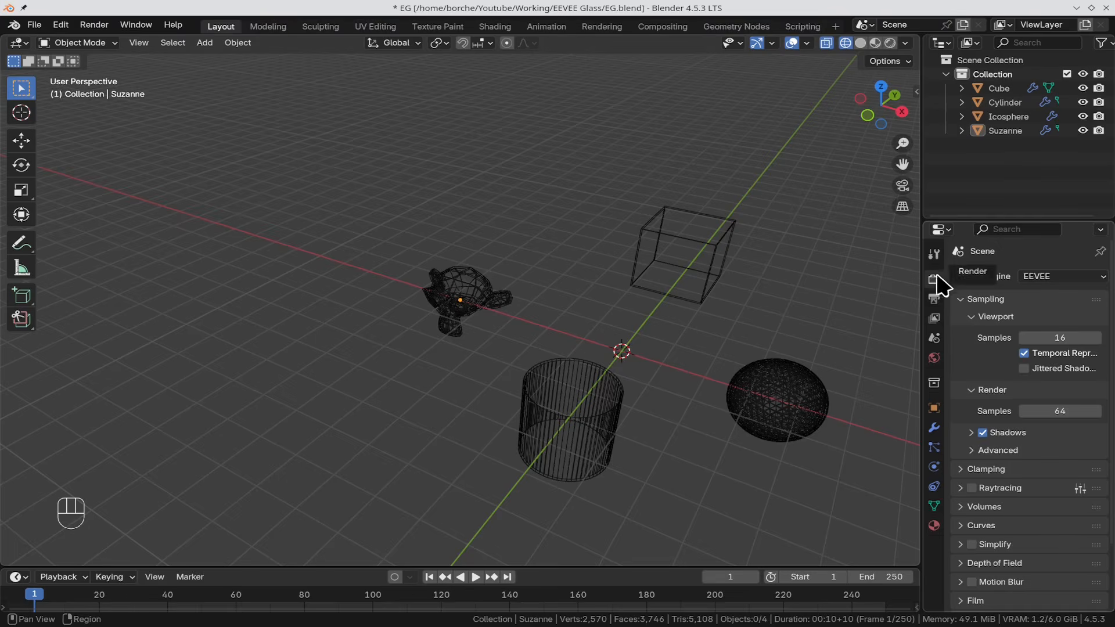
click(1061, 338)
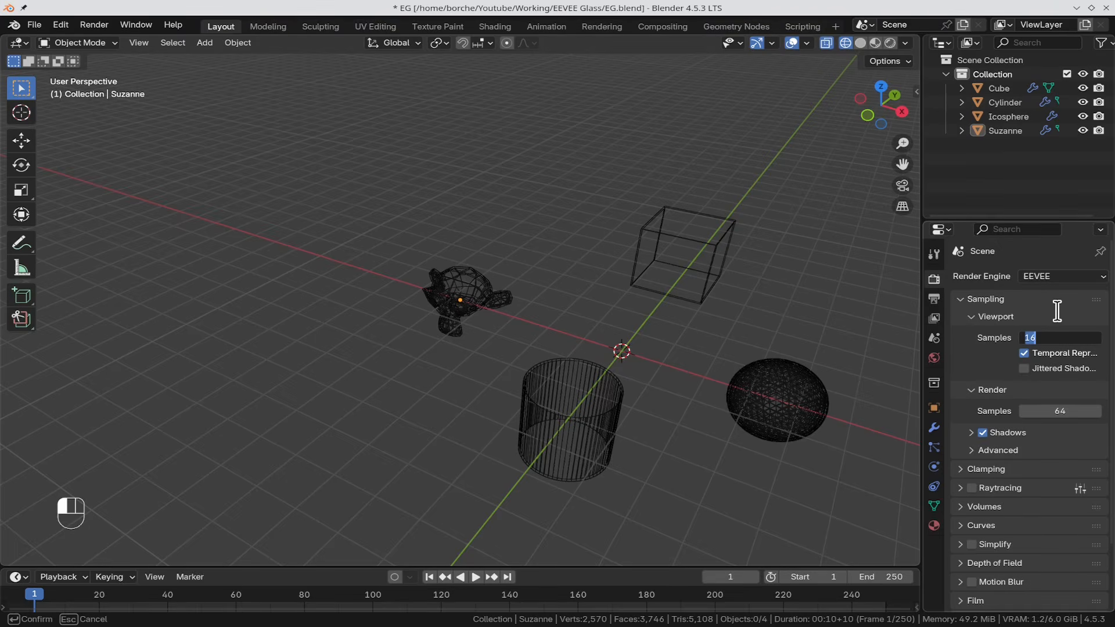
text(64)
key(Return)
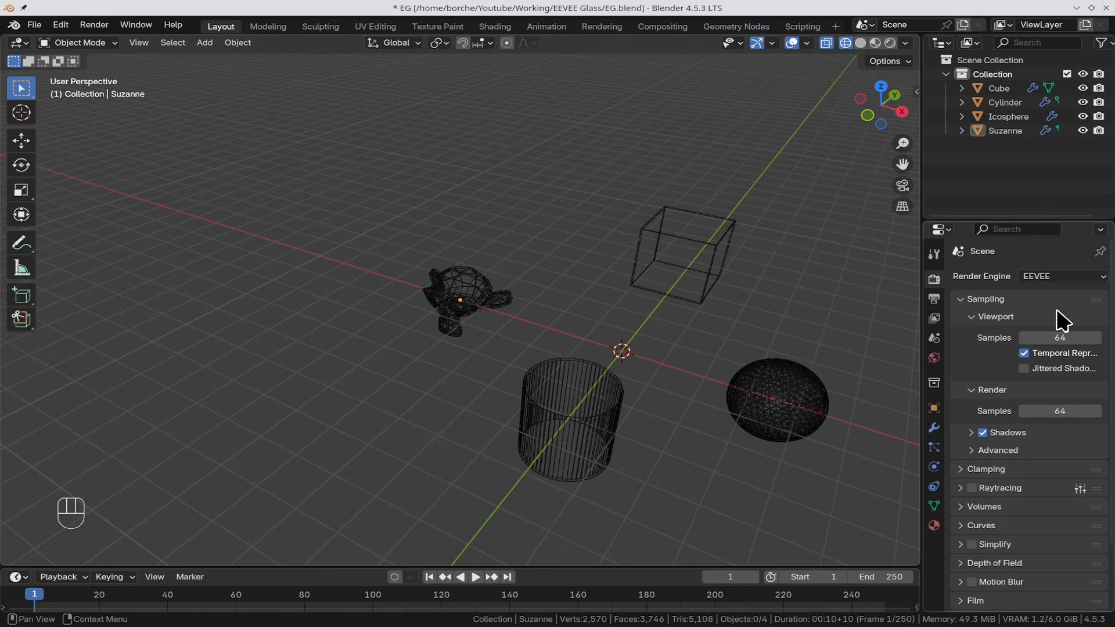
click(1061, 369)
Step: Enable raytracing for EEVEE and display the viewport in rendered shading
click(1016, 490)
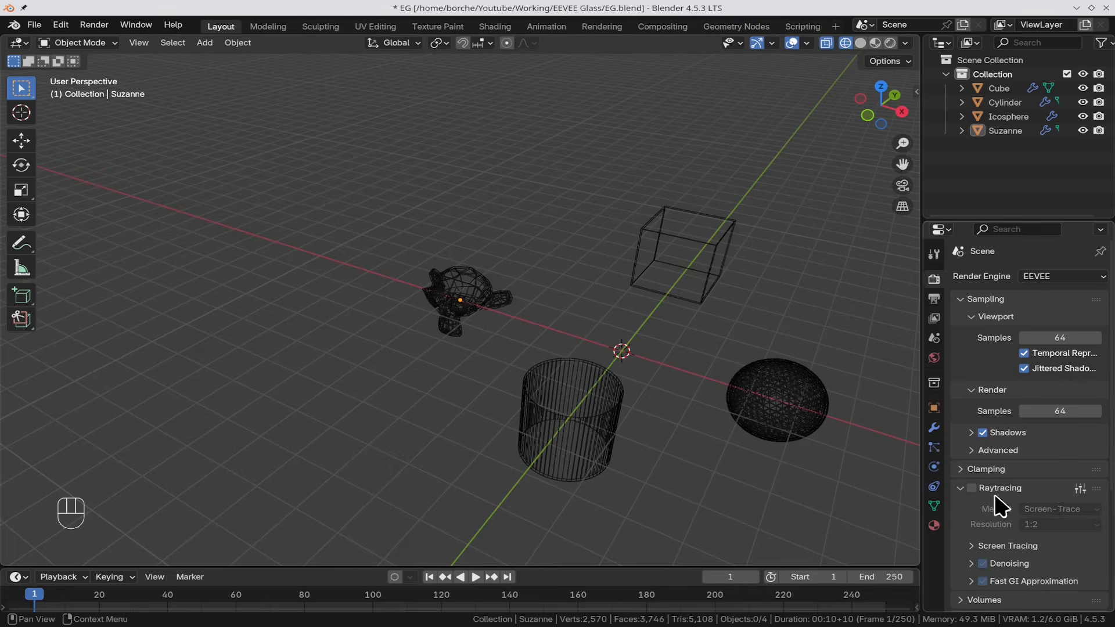
click(972, 489)
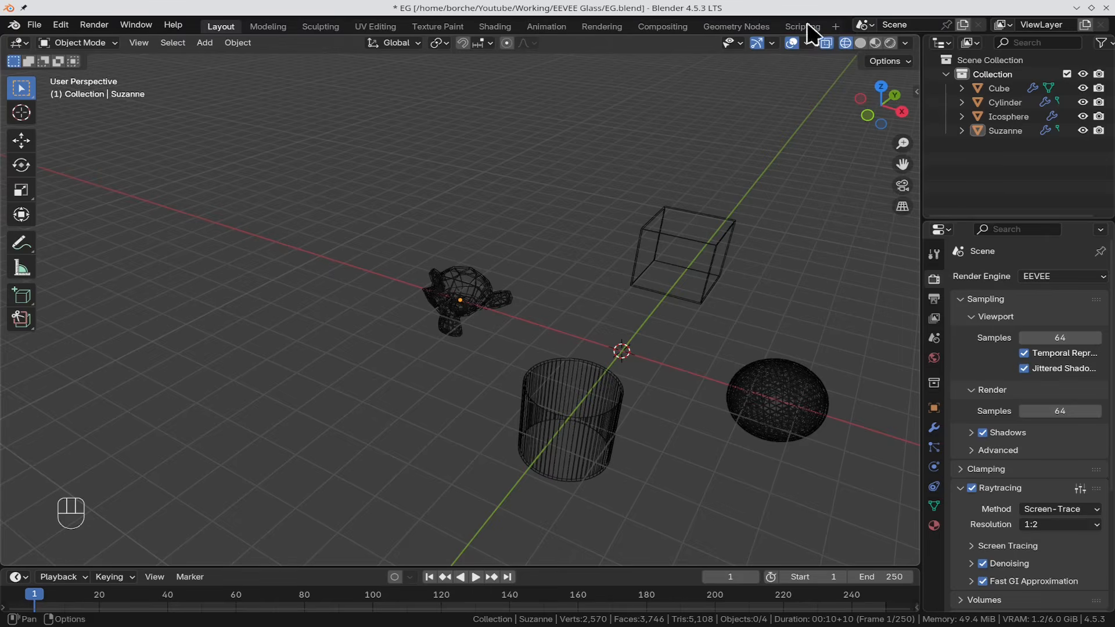
click(890, 43)
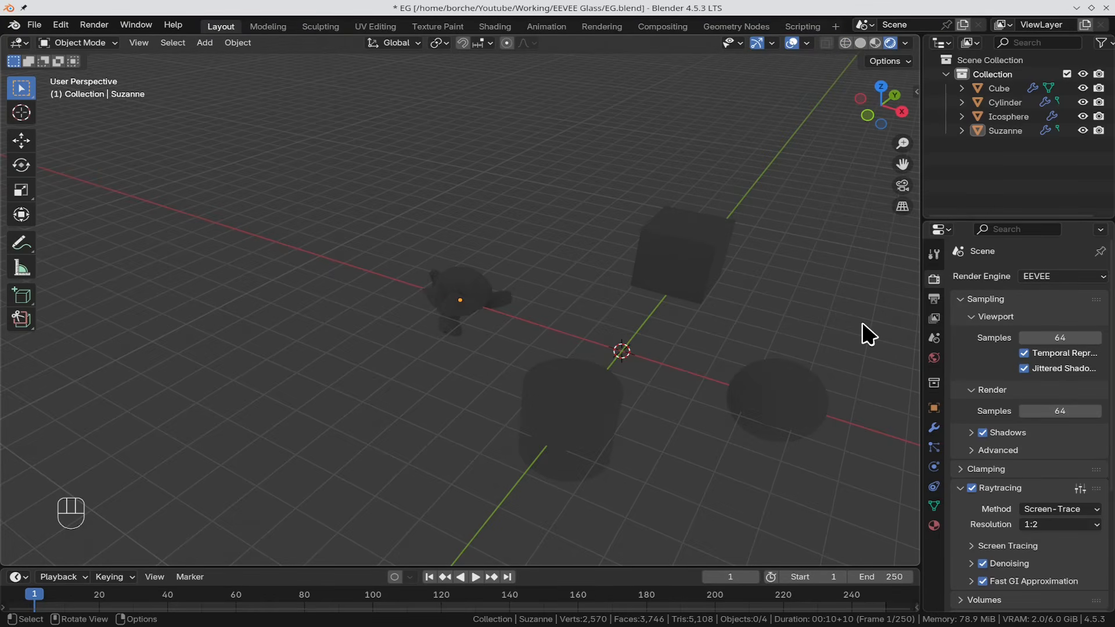
Step: Assign an Environment Texture to the world color using royal_esplanade_4k.hdr from the Textures folder
click(934, 357)
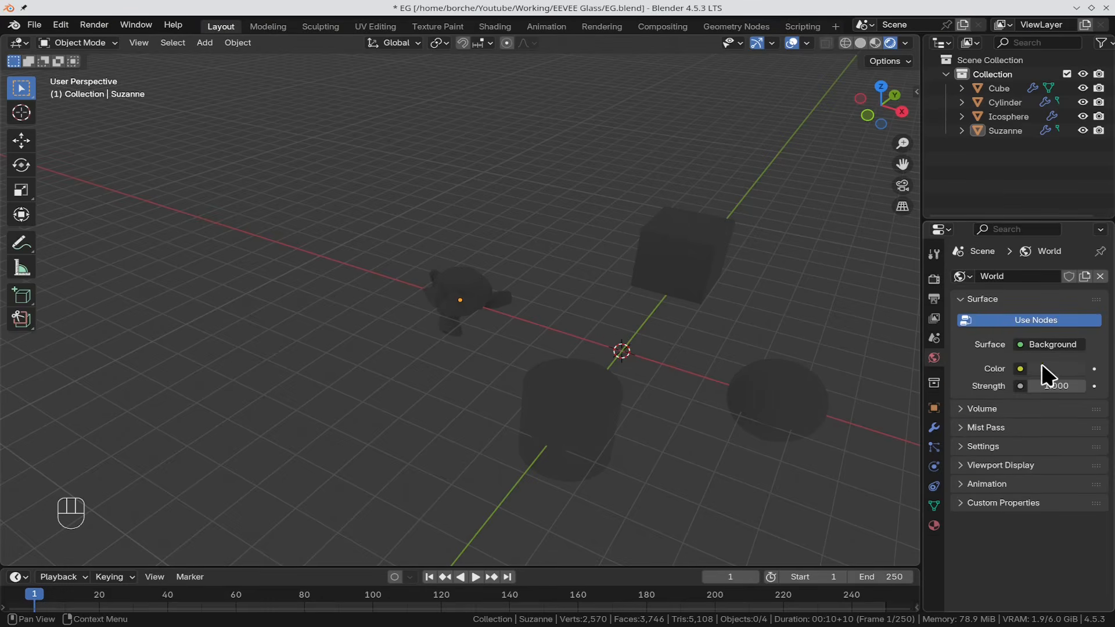
click(1021, 369)
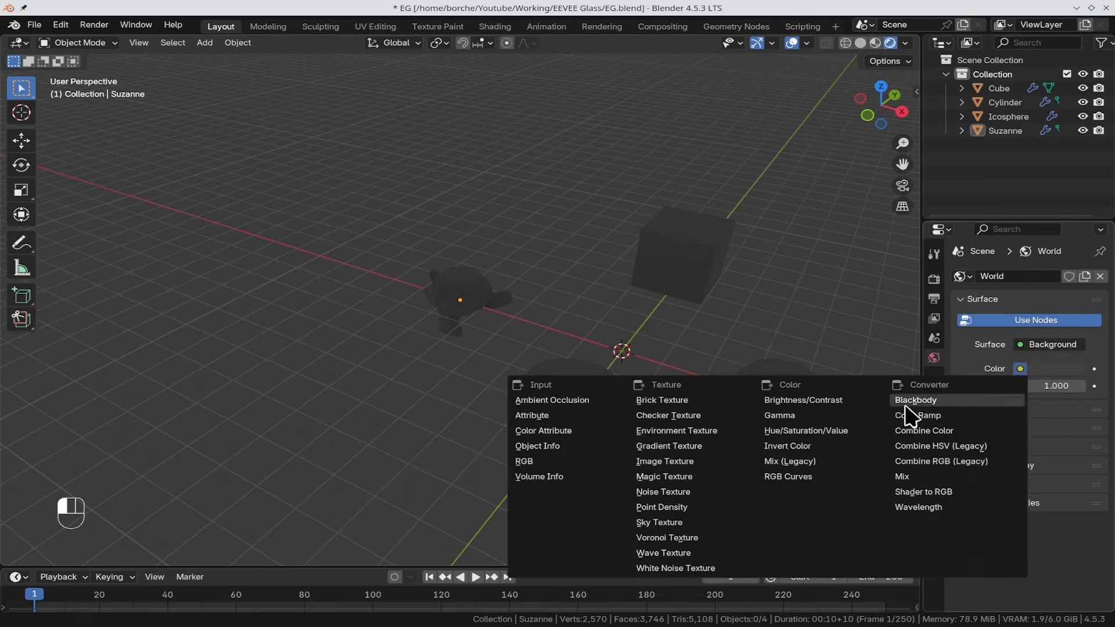
click(724, 431)
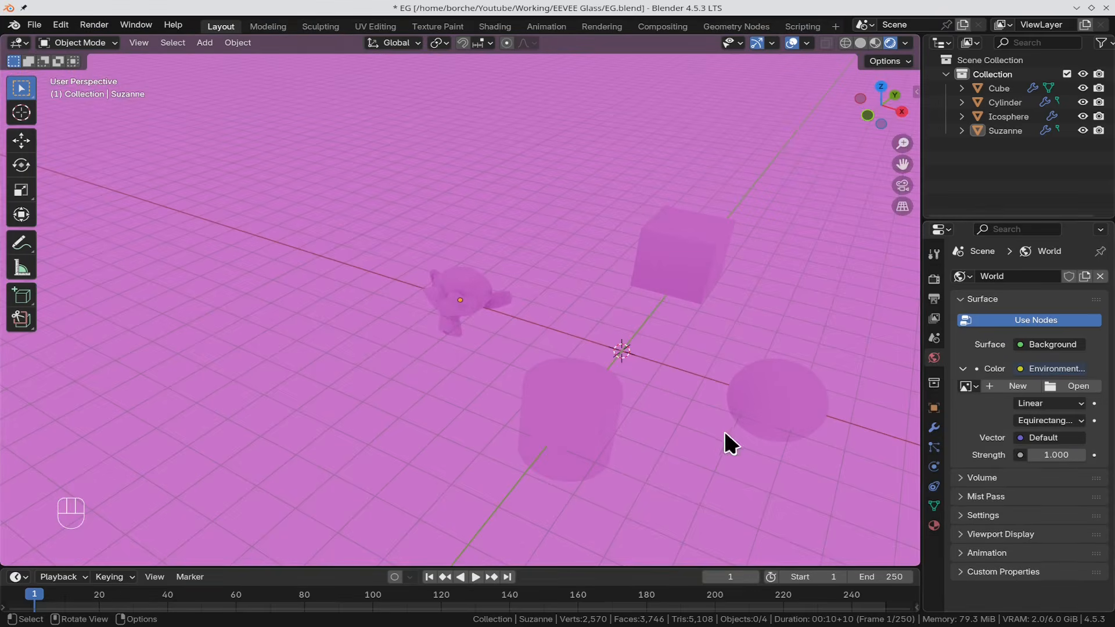
click(1081, 385)
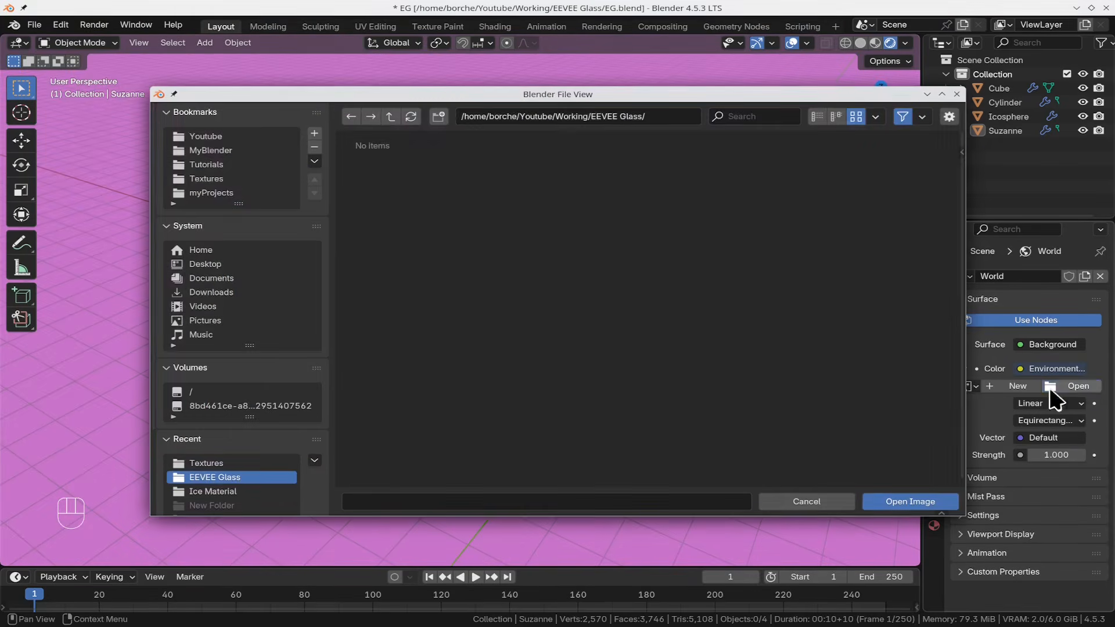
click(228, 180)
scroll(562, 379, down, 2)
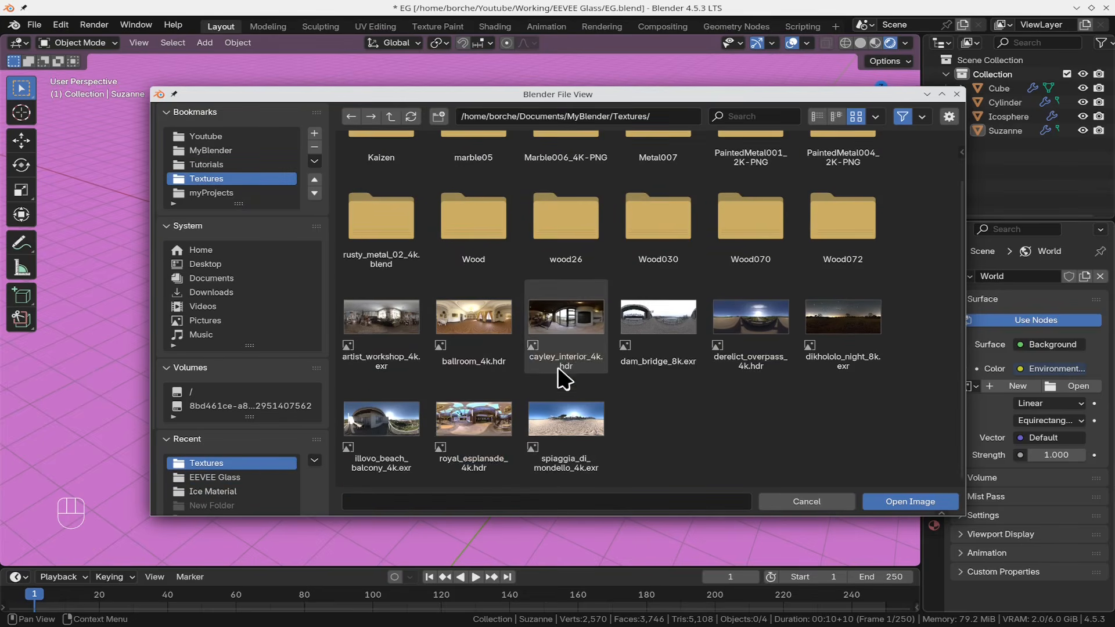
click(491, 423)
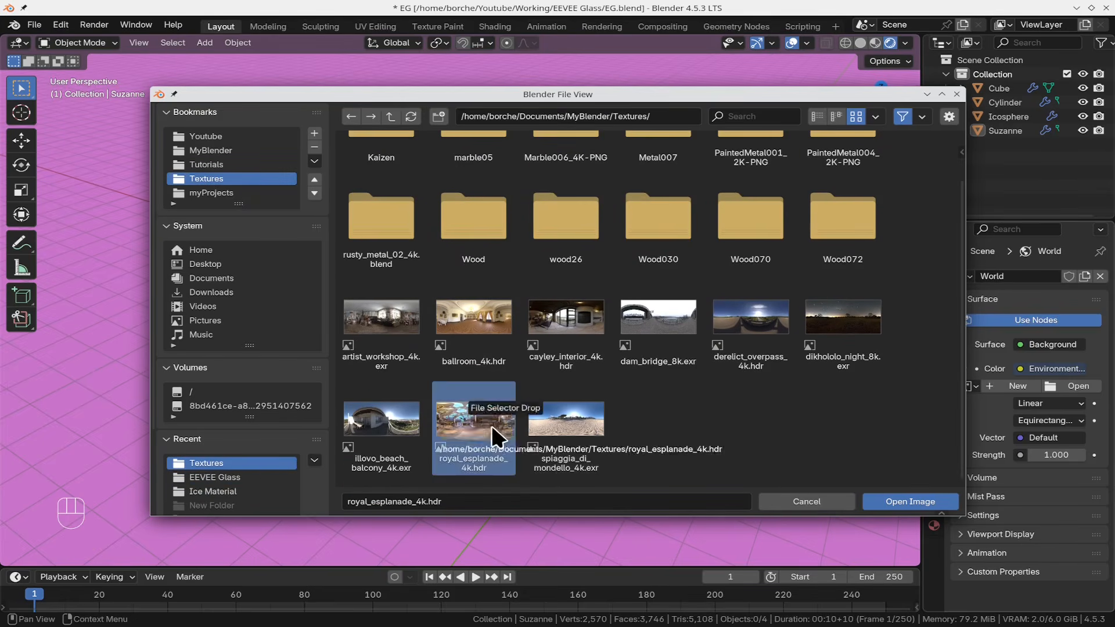
click(911, 500)
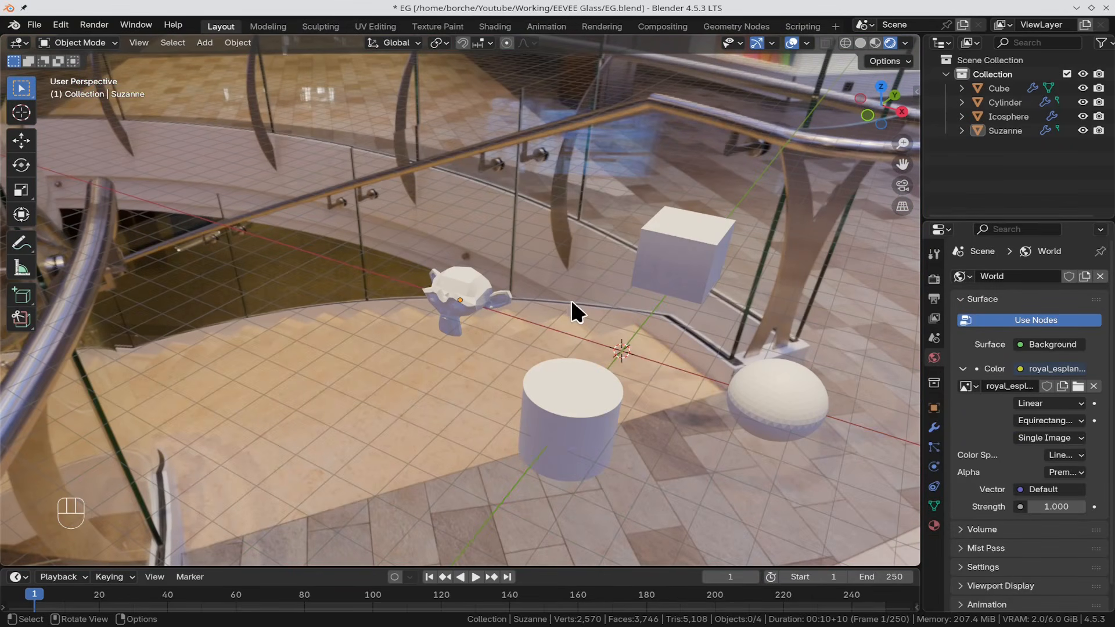
Step: Select Suzanne and turn the timeline area into an enlarged Shader Editor with its sidebar hidden
click(472, 299)
drag(554, 568, 605, 430)
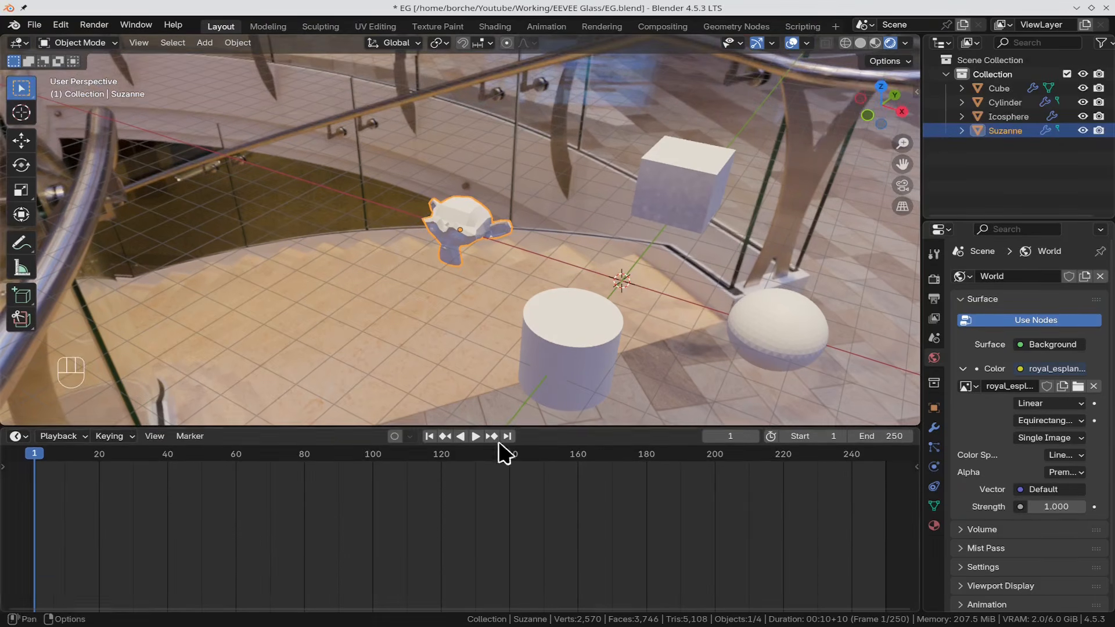
click(17, 436)
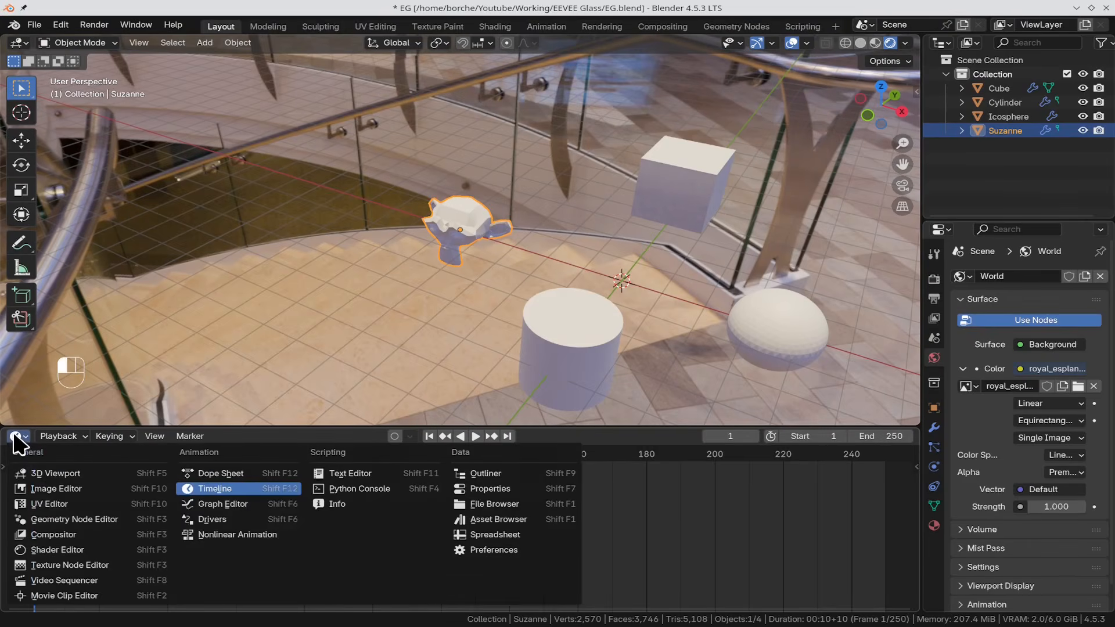
click(74, 549)
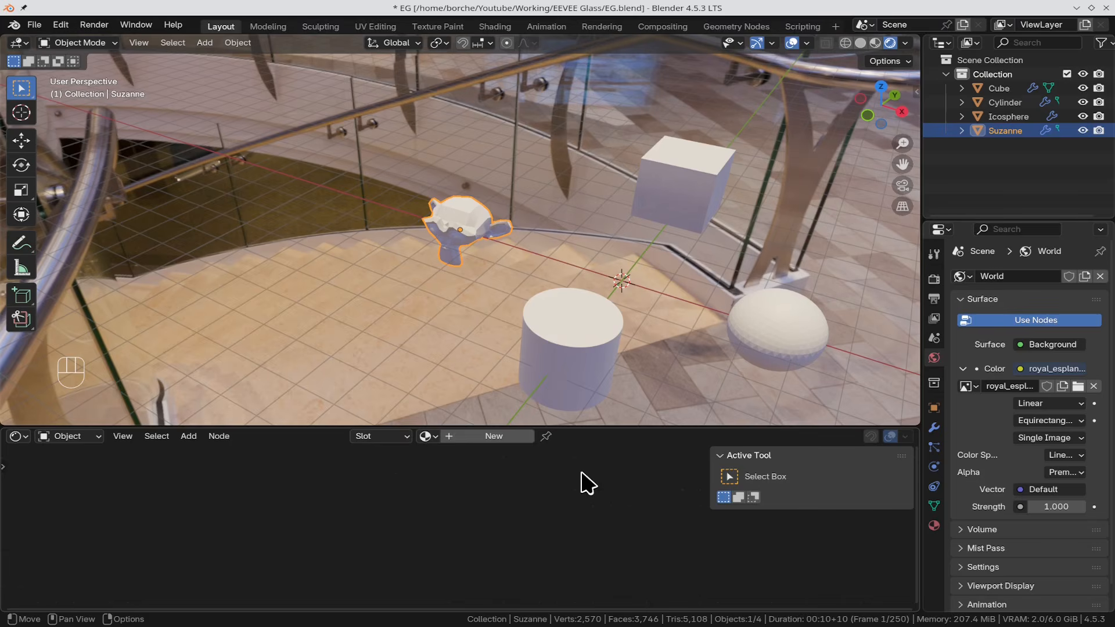
key(n)
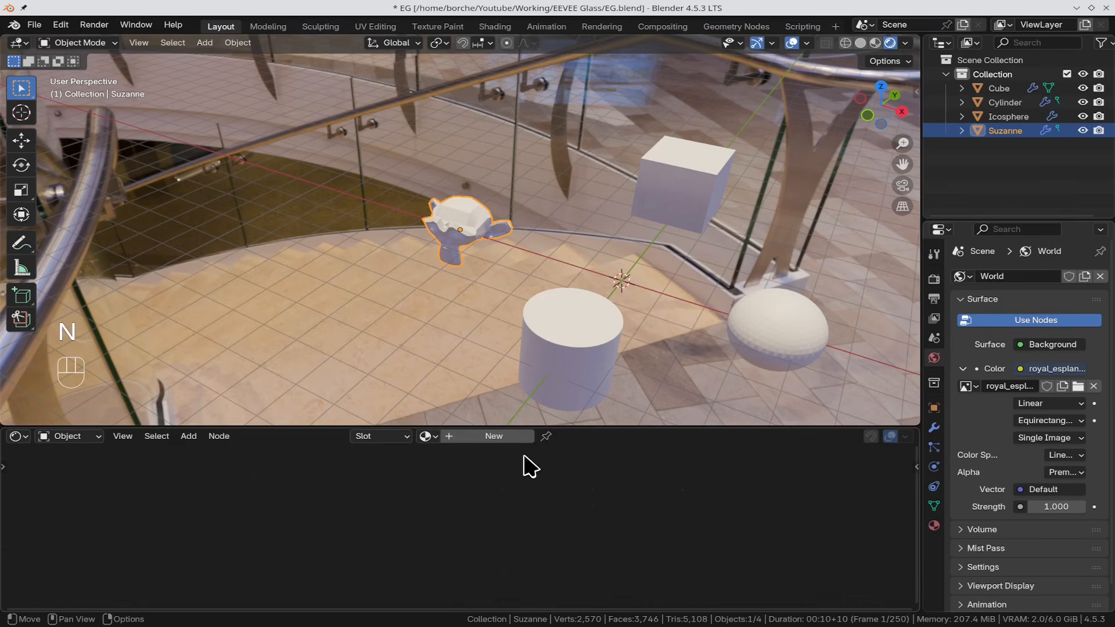
Step: Create a new material on Suzanne and name it Glass
click(512, 448)
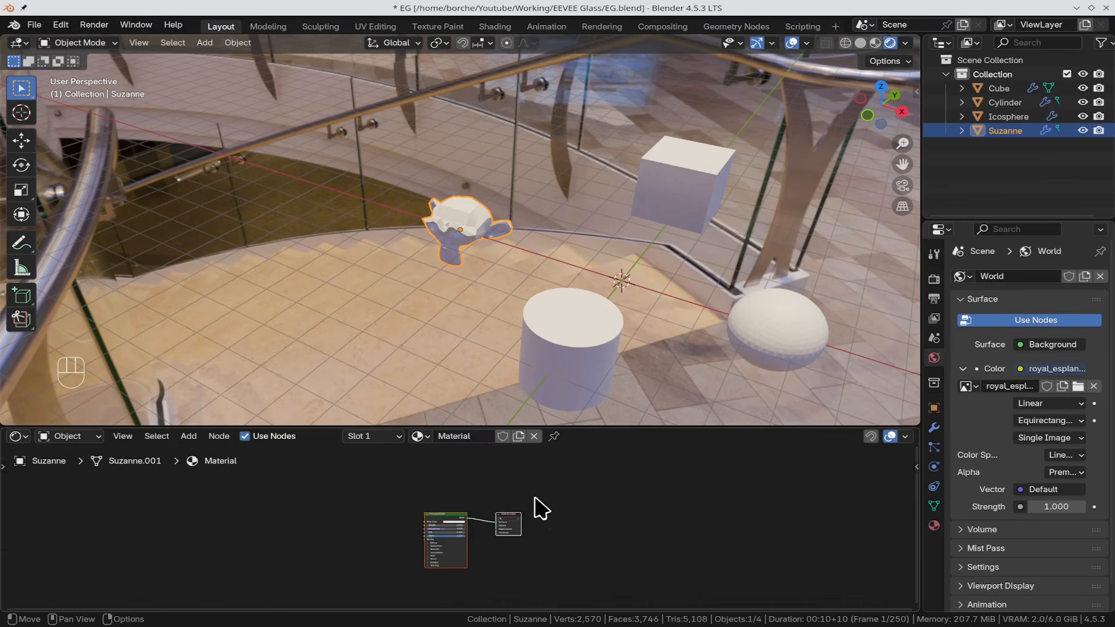
click(484, 439)
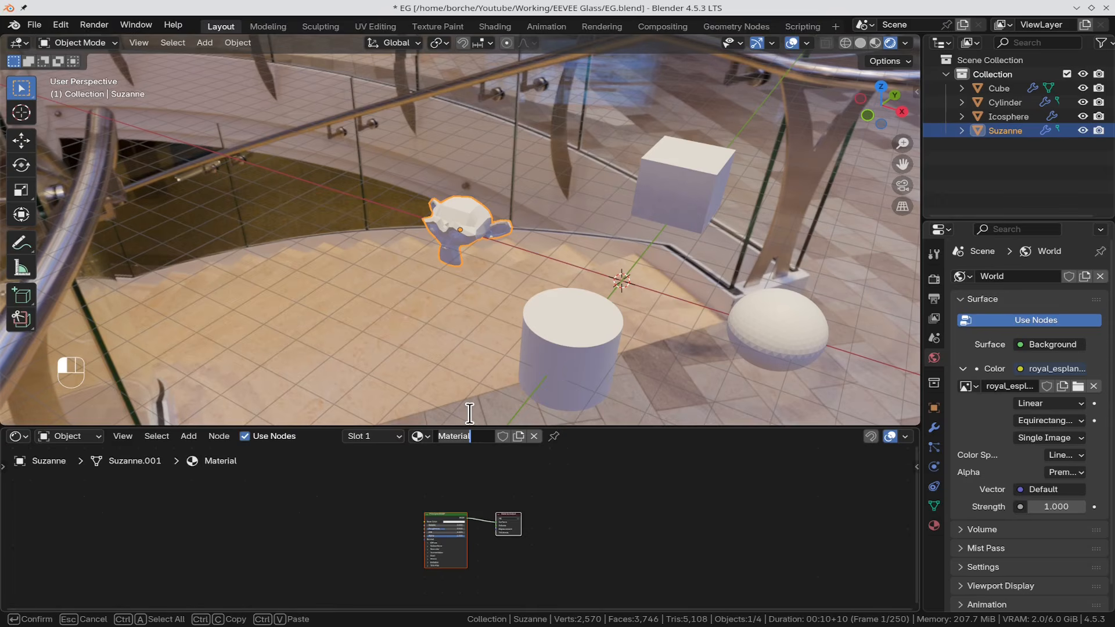
key(ctrl+BackSpace)
text(Glass)
key(Return)
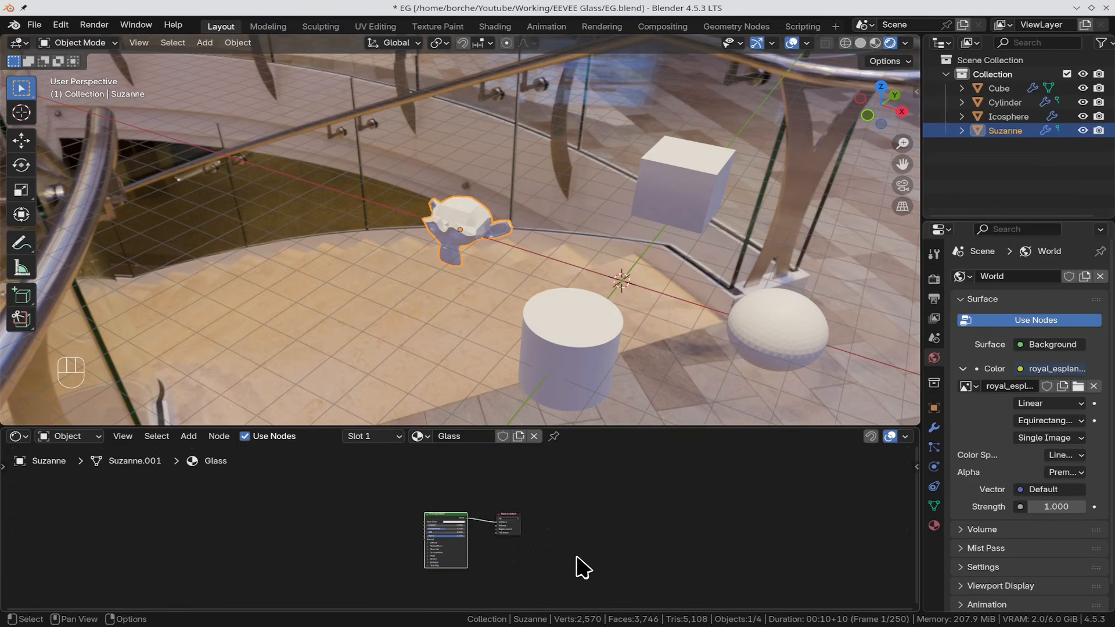
Step: Delete the Principled BSDF node from the Glass material
scroll(578, 568, up, 2)
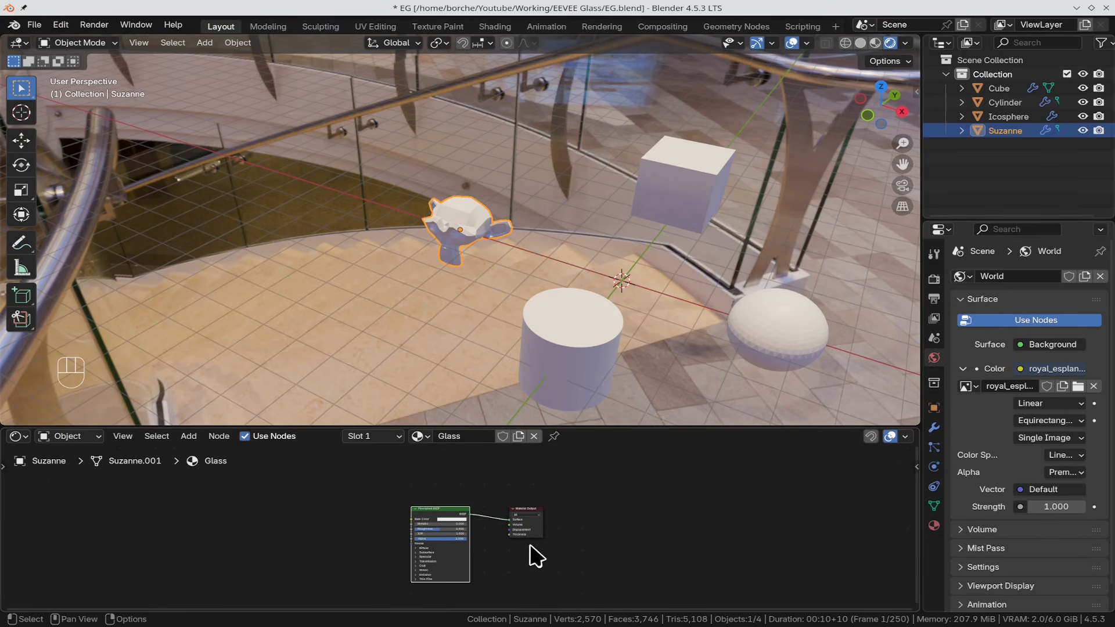
key(x)
scroll(442, 537, up, 3)
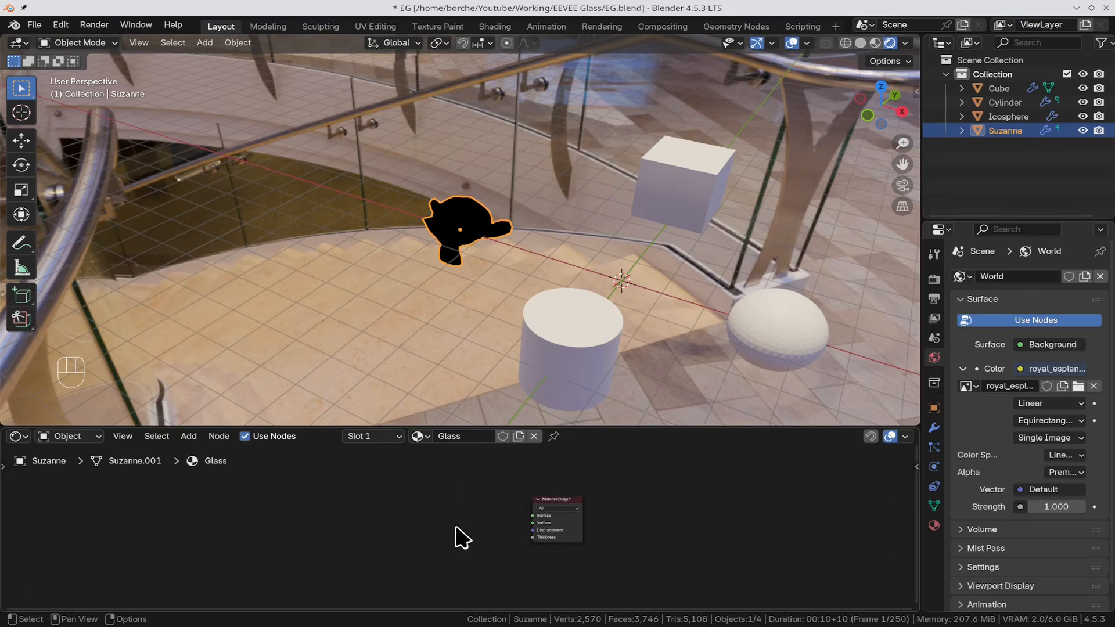
Step: Add a Glass BSDF node and connect its BSDF output to the Material Output's Surface input
key(shift)
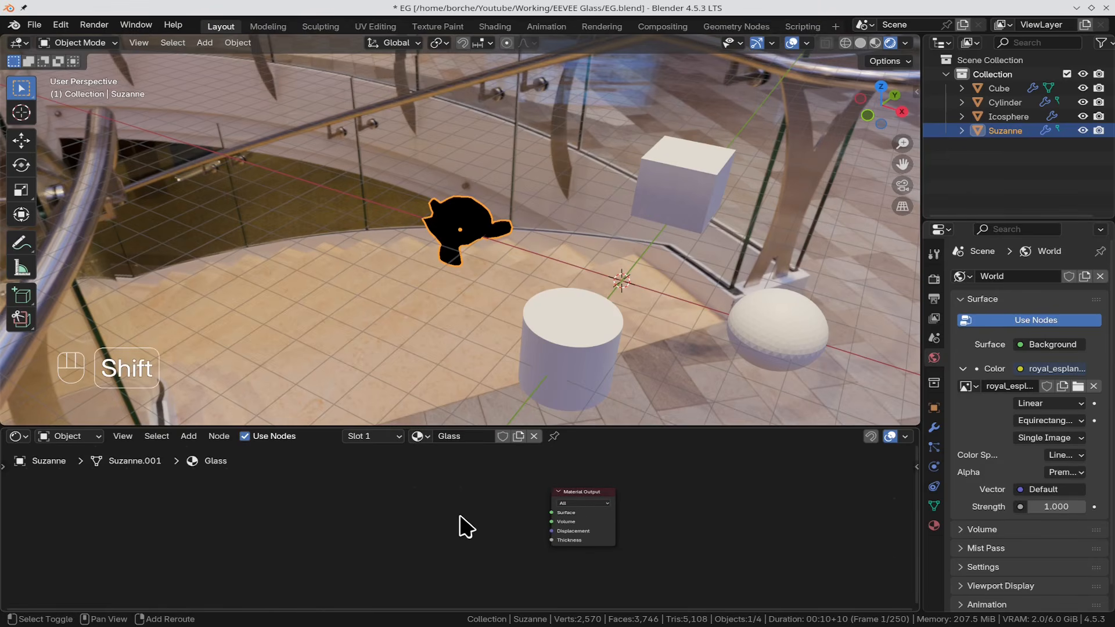
key(shift+a)
mouse_move(468, 471)
click(436, 456)
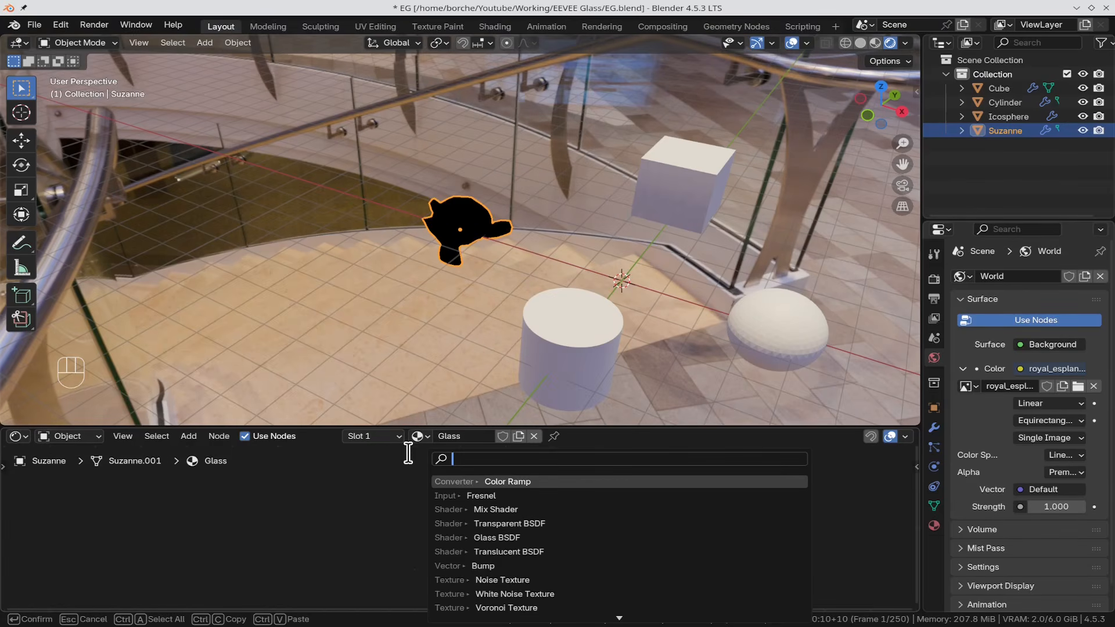
text(gl)
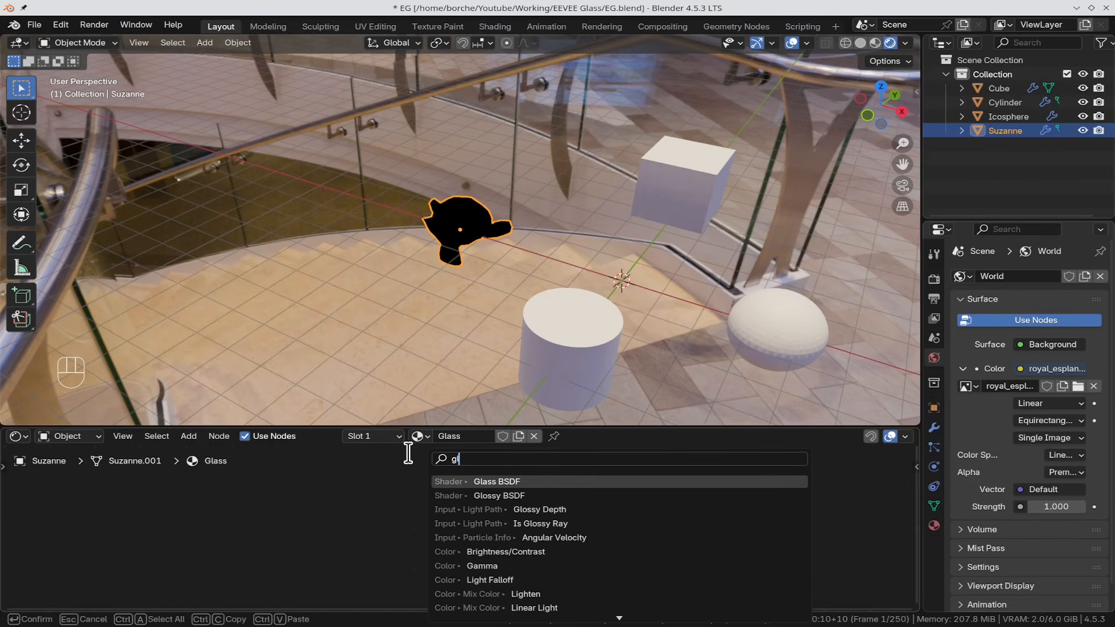
text(ass)
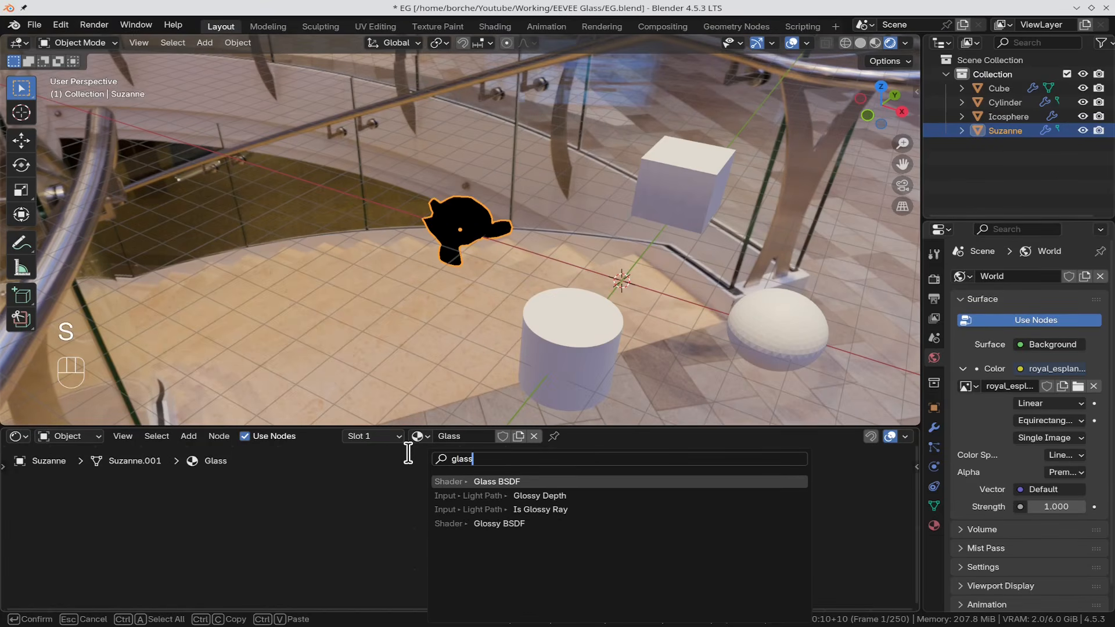
click(628, 482)
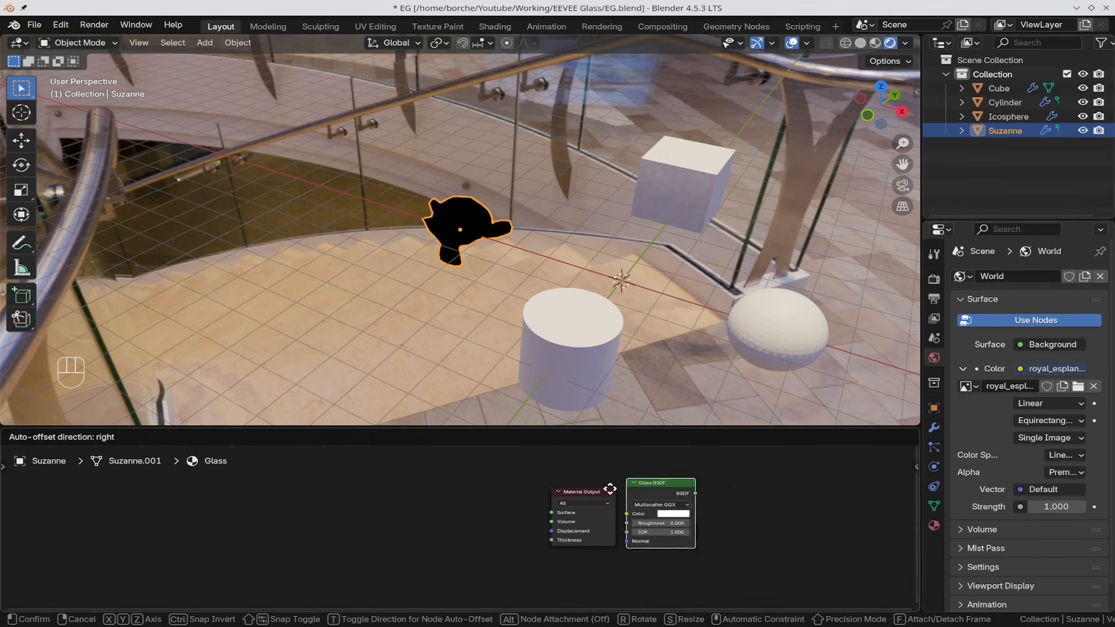
click(347, 508)
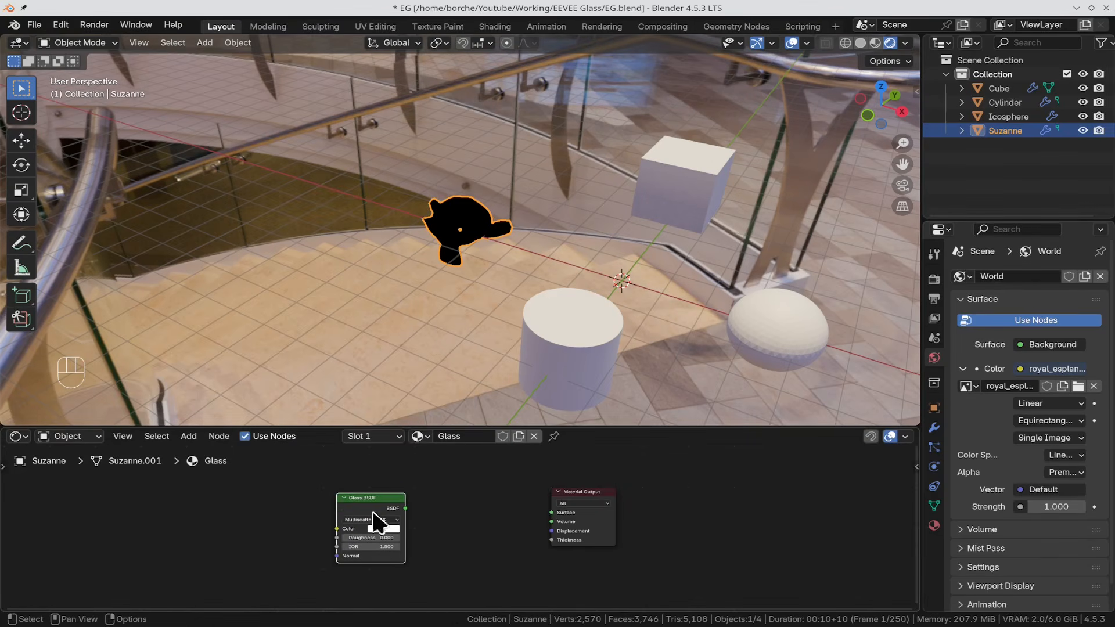
drag(405, 509, 561, 523)
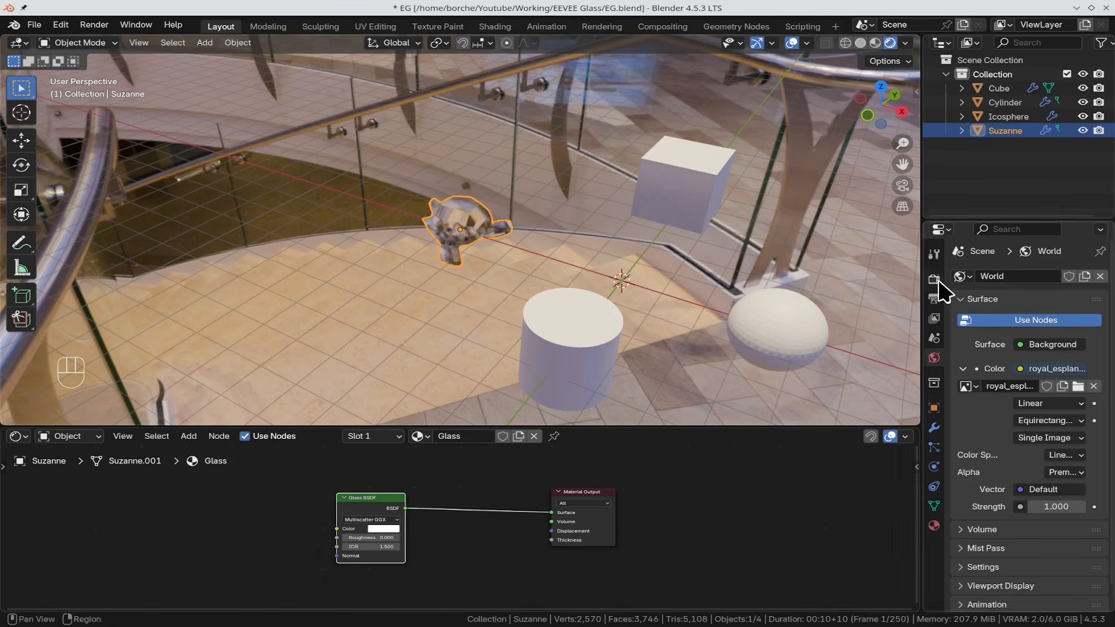
Step: Select all objects and link Suzanne's Glass material to the cube, cylinder and icosphere
key(a)
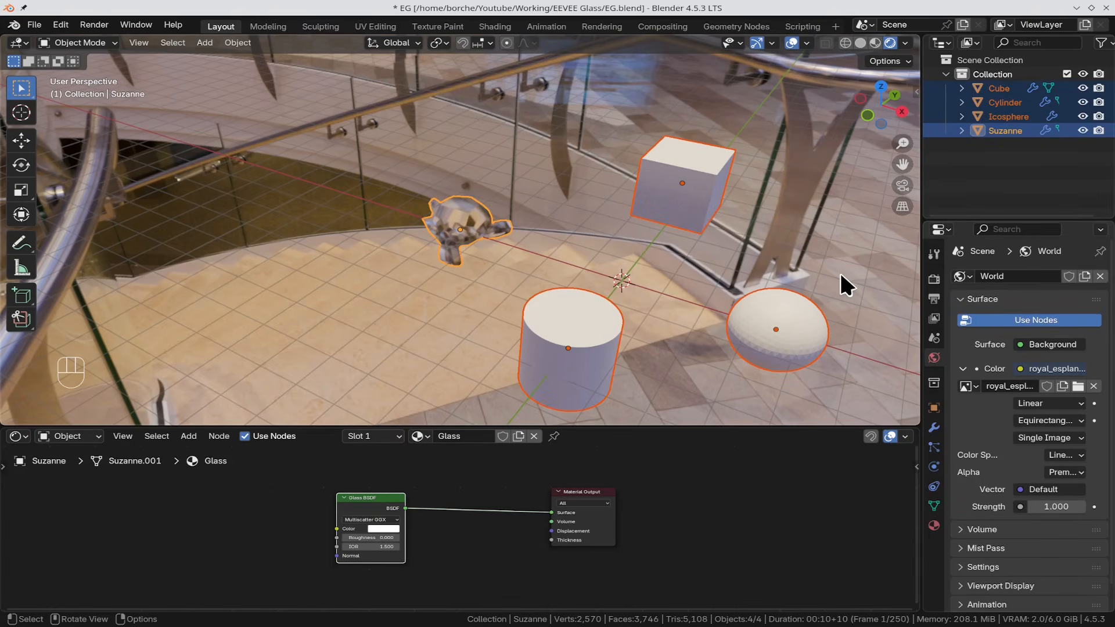
key(ctrl+l)
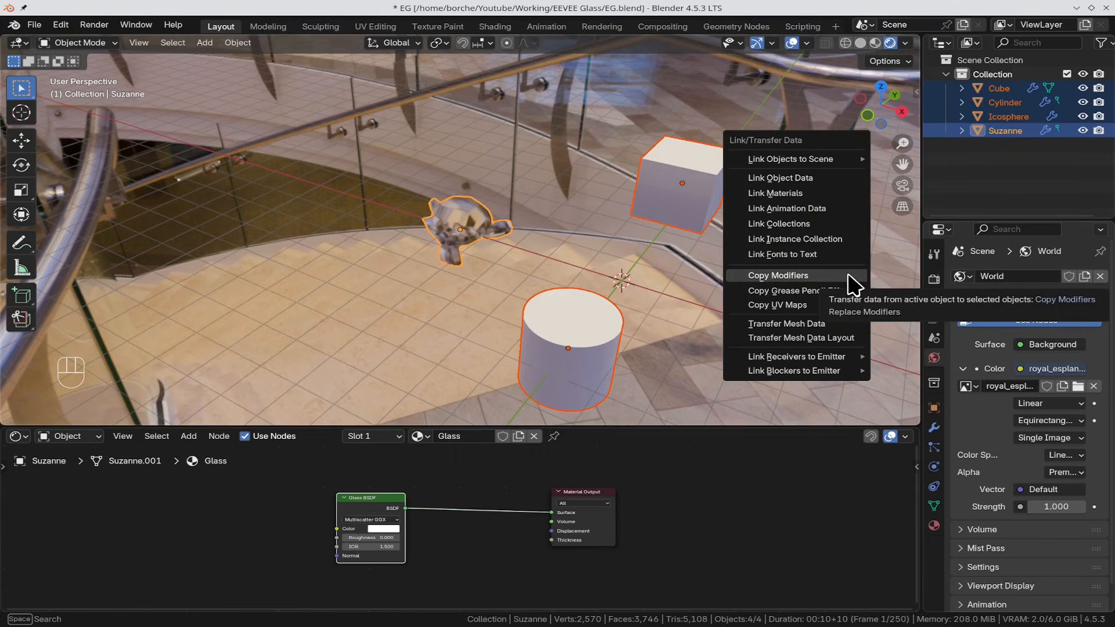
click(798, 194)
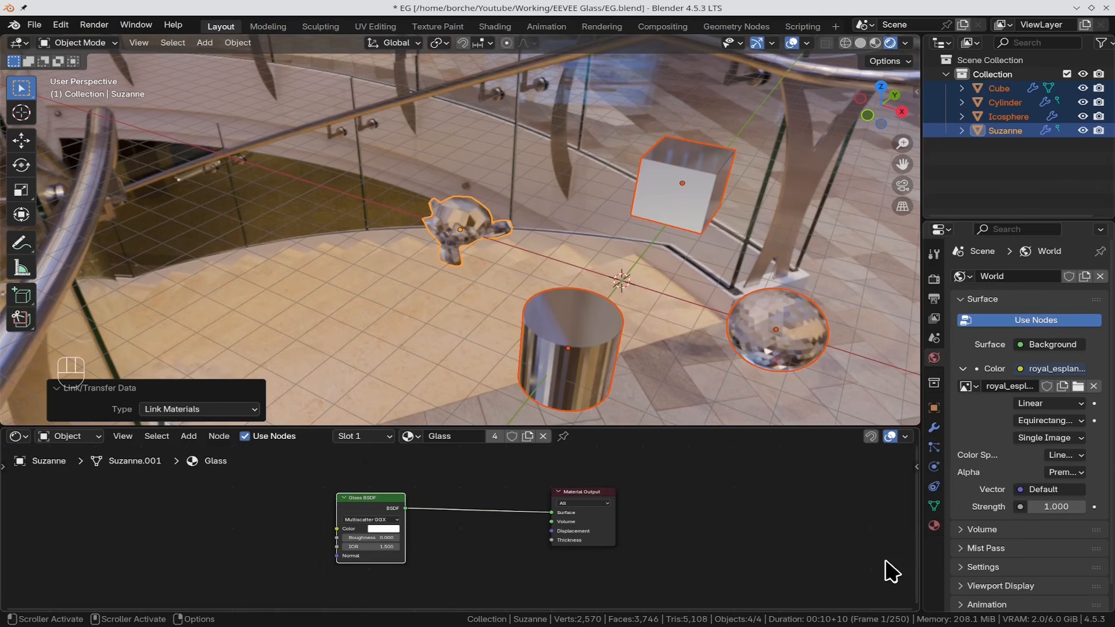
Step: Enable Raytraced Transmission in the Glass material's surface settings
click(935, 526)
scroll(1048, 549, down, 10)
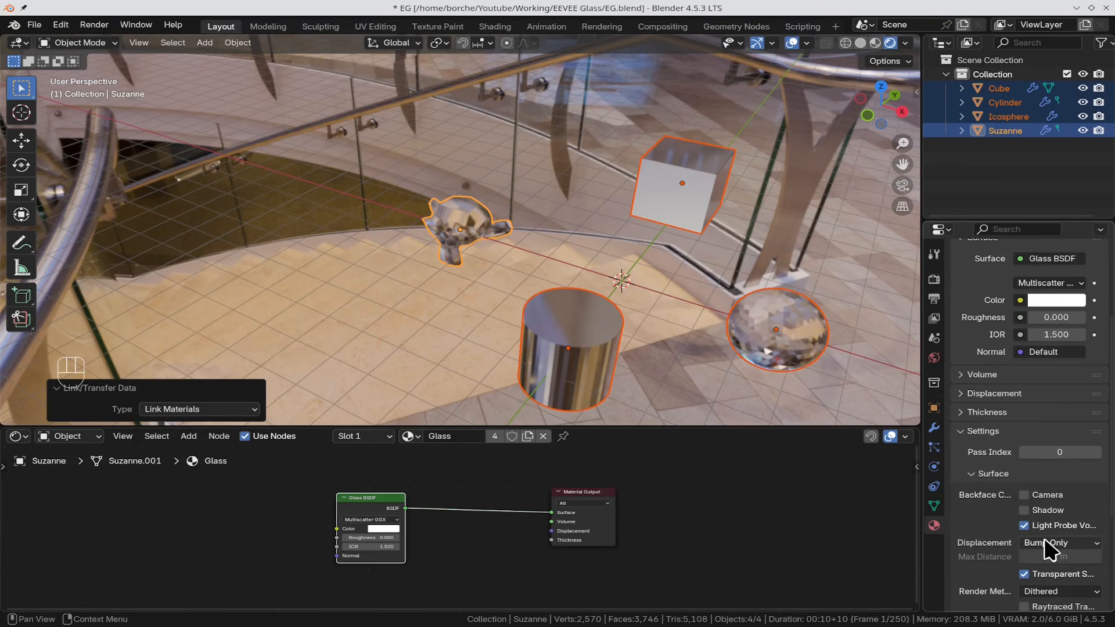
click(1071, 498)
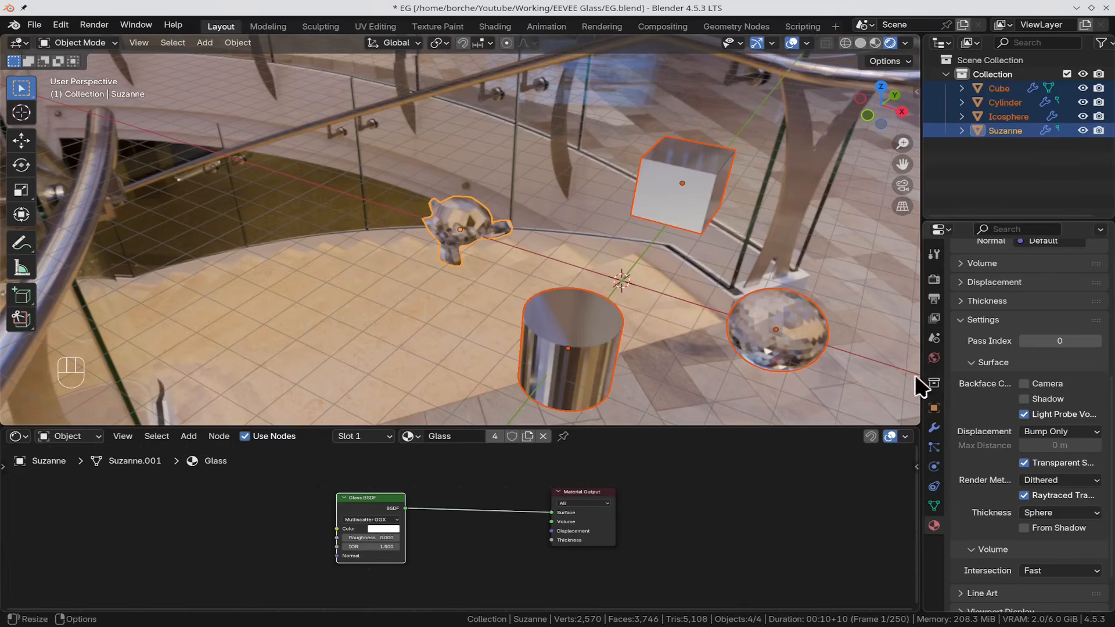
Step: Add a Transparent BSDF node and place it below the Glass BSDF node
middle_drag(886, 355, 881, 331)
scroll(514, 565, up, 2)
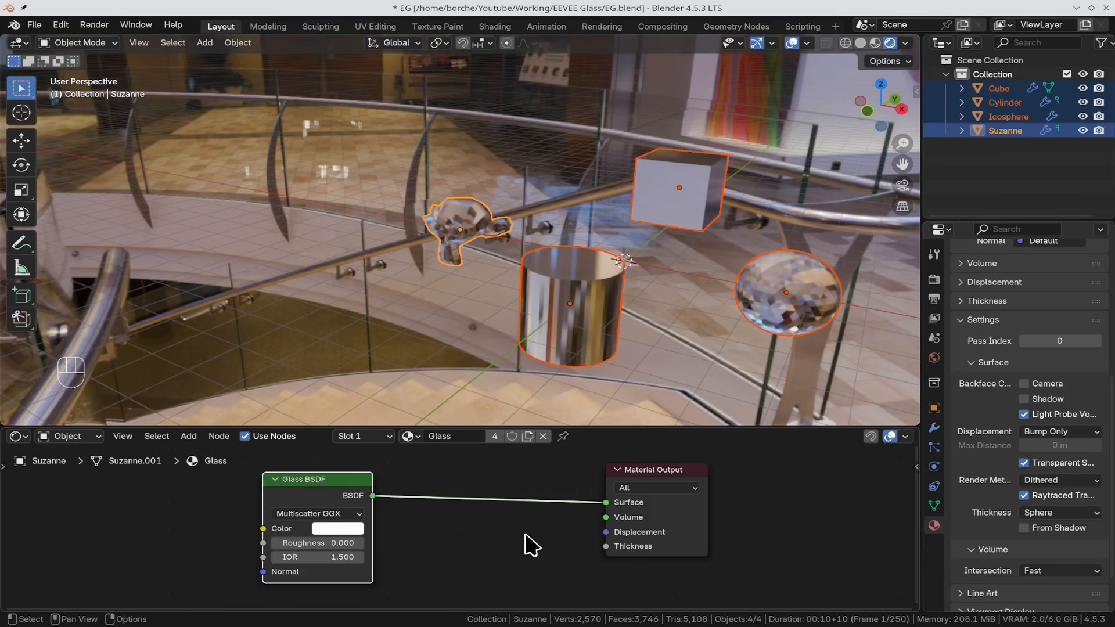
key(ctrl)
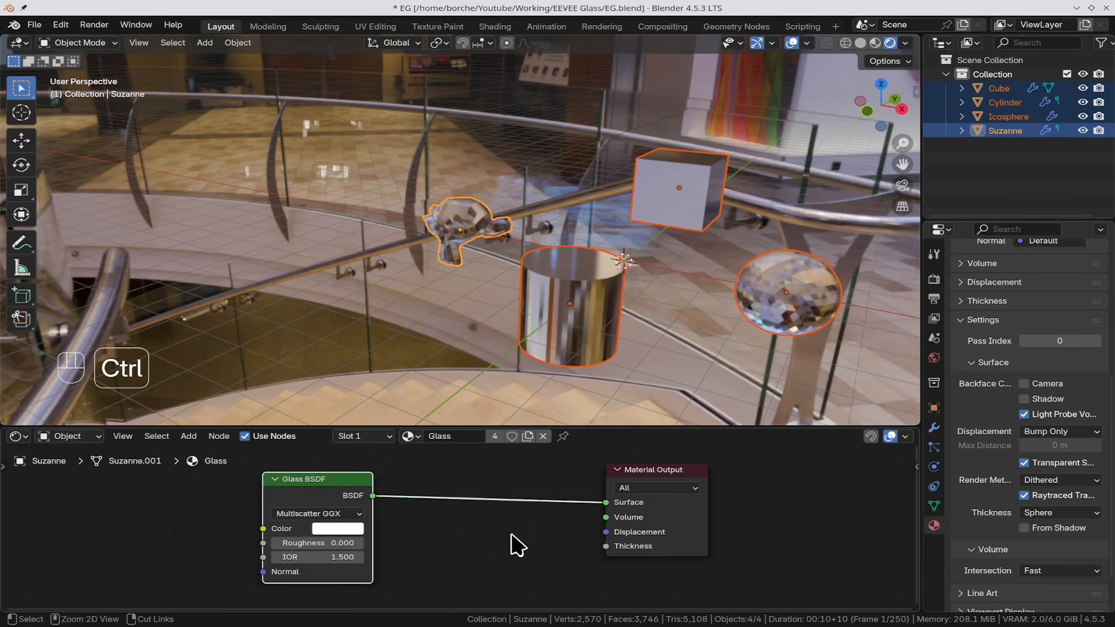
key(shift)
key(shift+a)
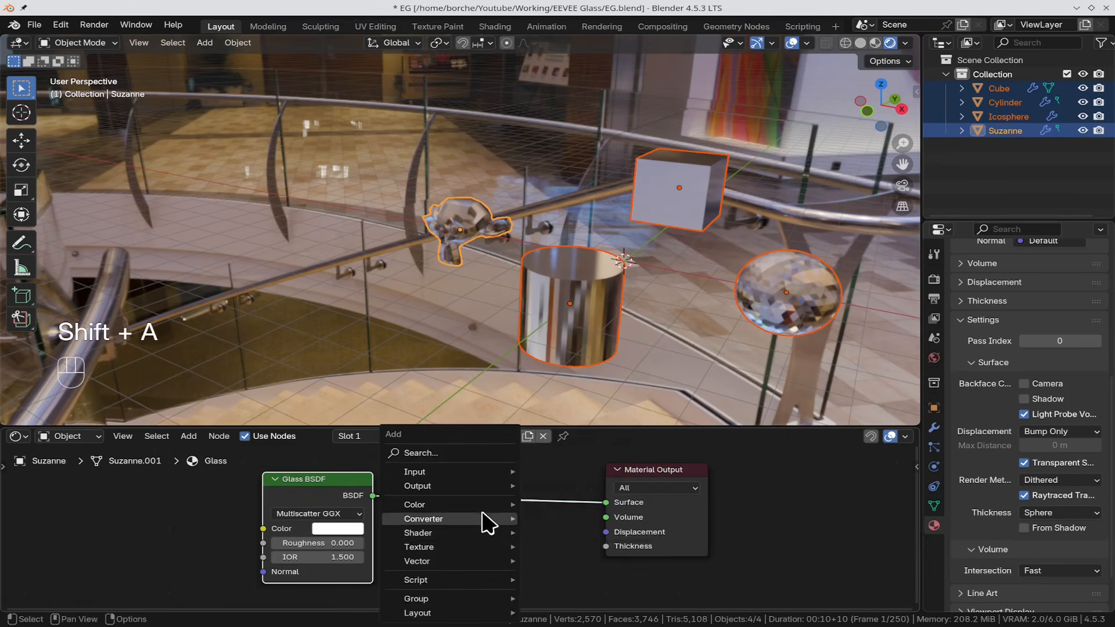
click(493, 456)
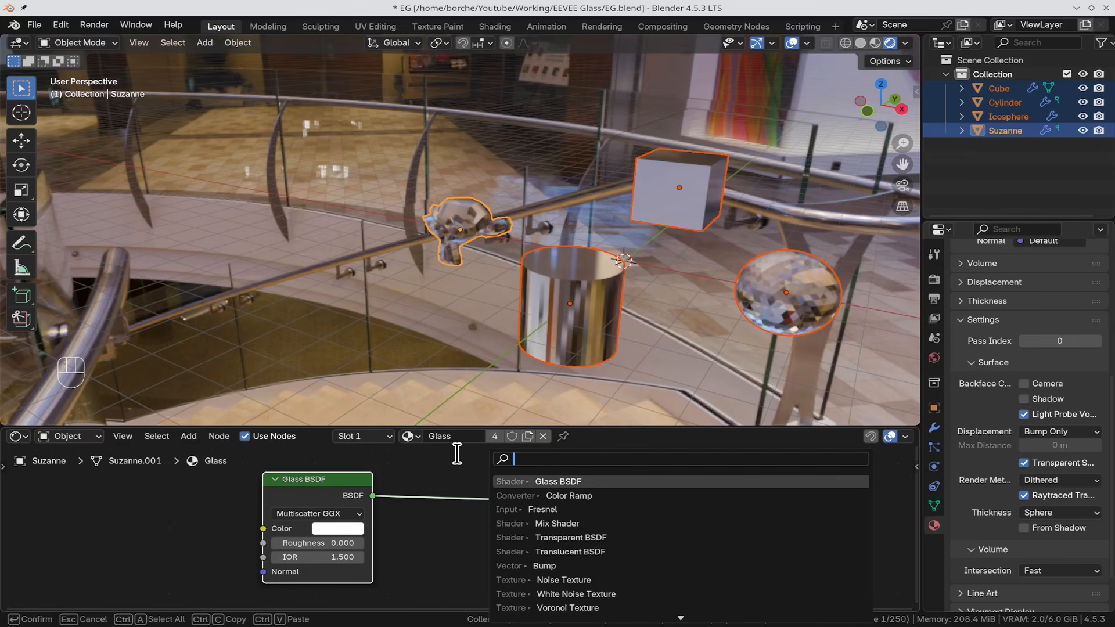
text(tr)
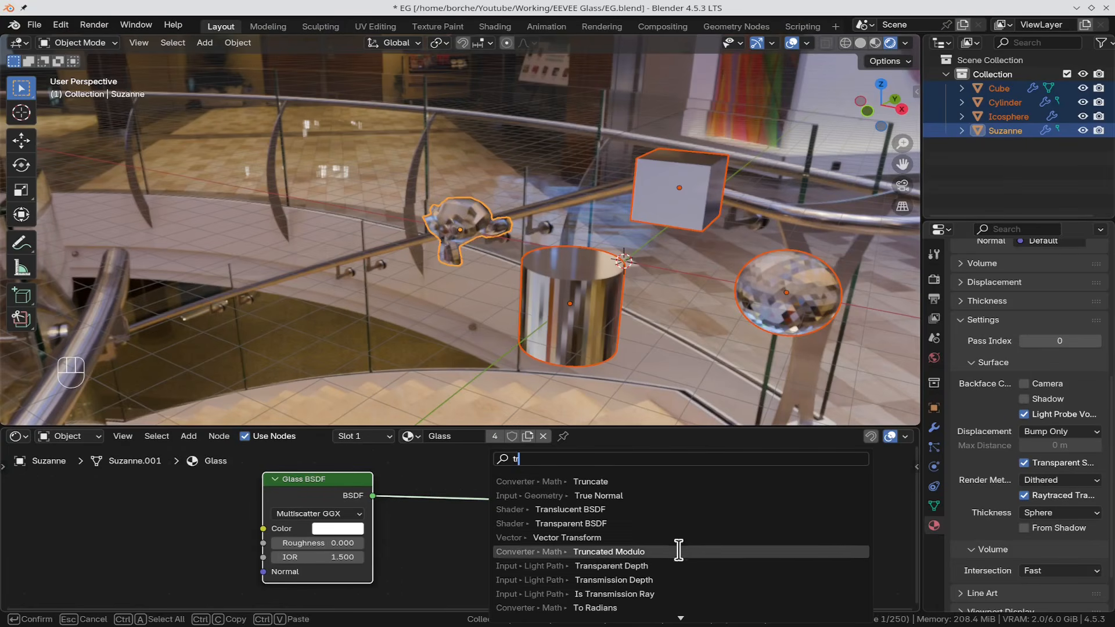
click(680, 523)
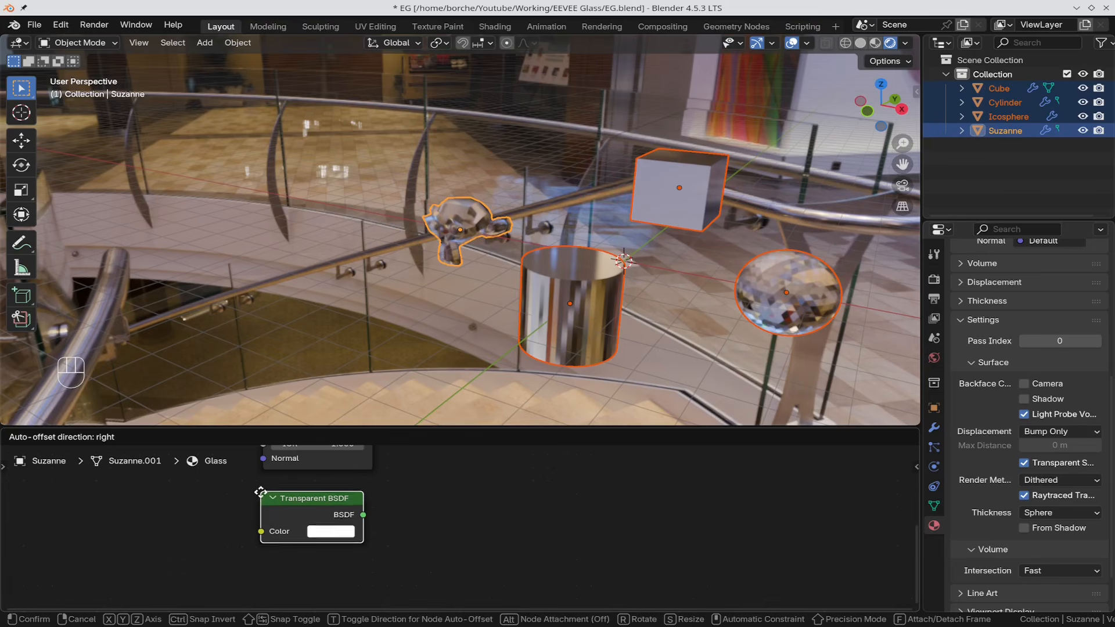
click(260, 494)
Step: Add a Mix Shader node and place it between the two BSDF nodes and the Material Output
shift+middle_drag(560, 532, 491, 579)
key(shift+a)
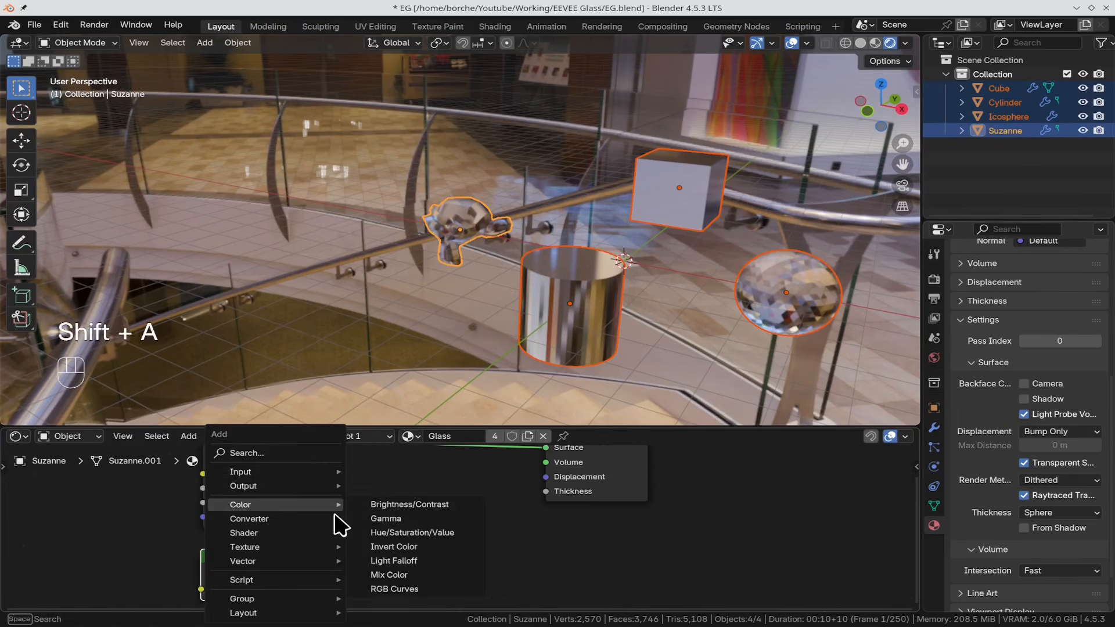
click(321, 460)
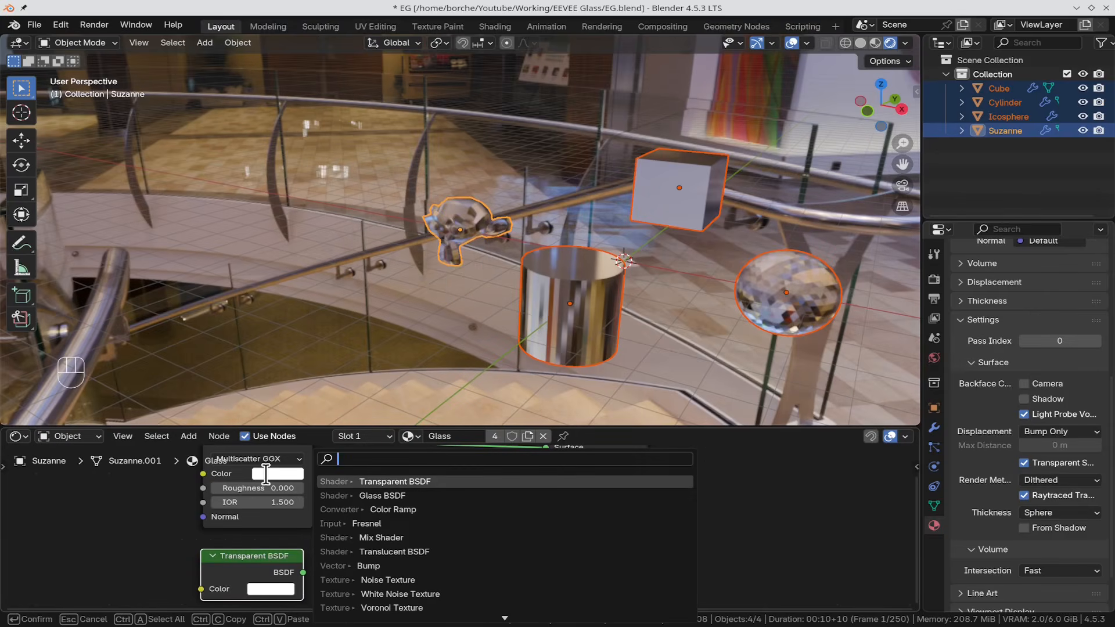
text(m)
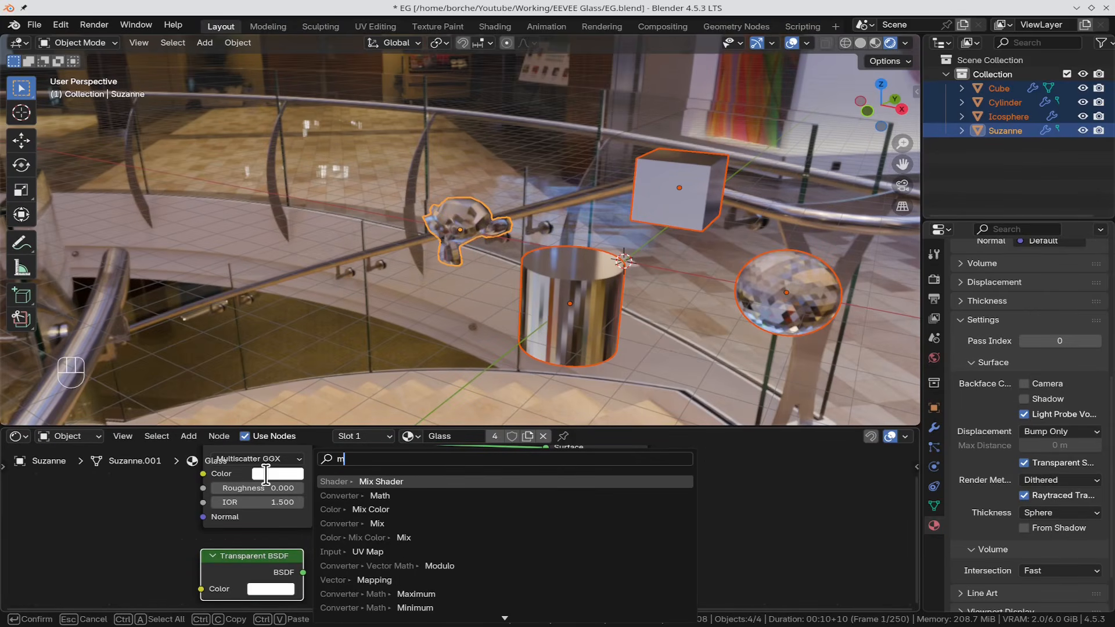
click(518, 482)
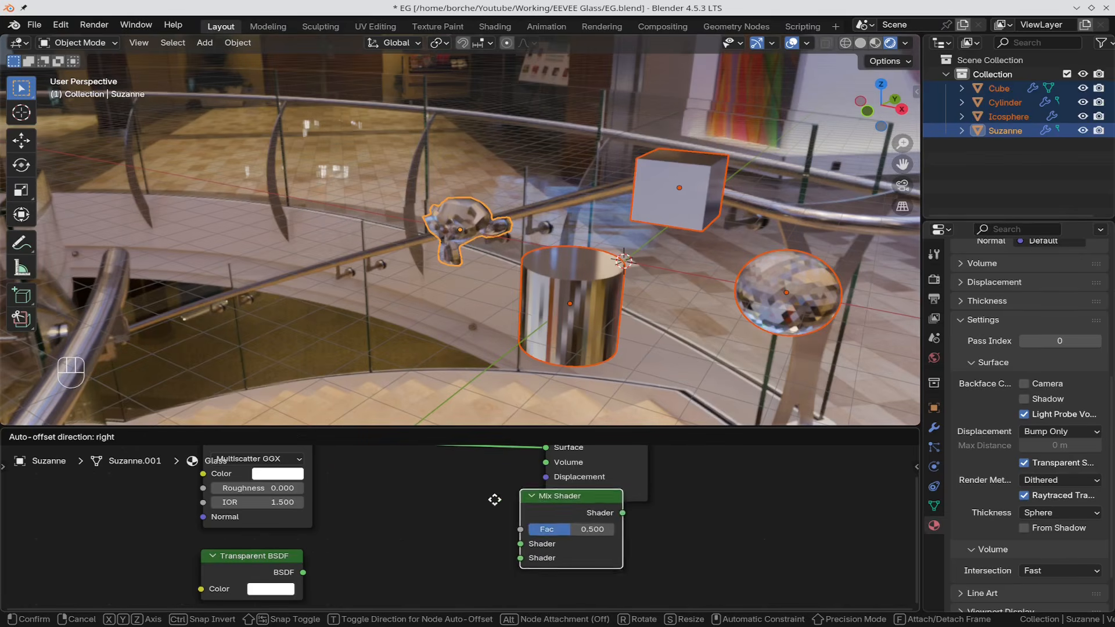
click(402, 477)
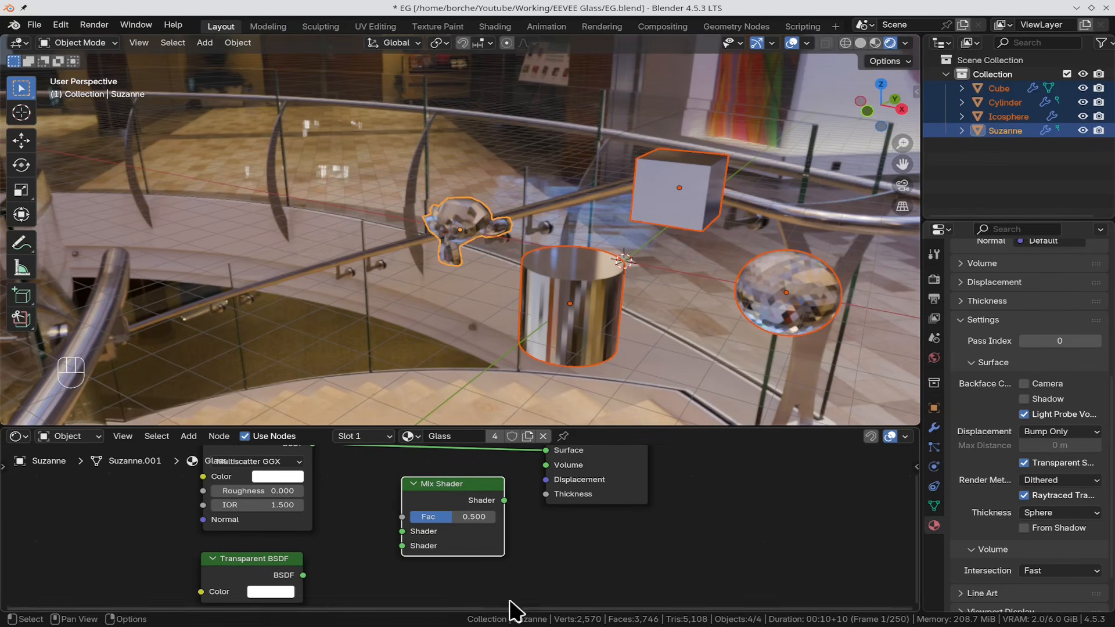
Step: Connect Glass BSDF to the Mix Shader's first shader input, Transparent BSDF to the second, and the mix output to the Material Output's Surface
drag(304, 576, 402, 546)
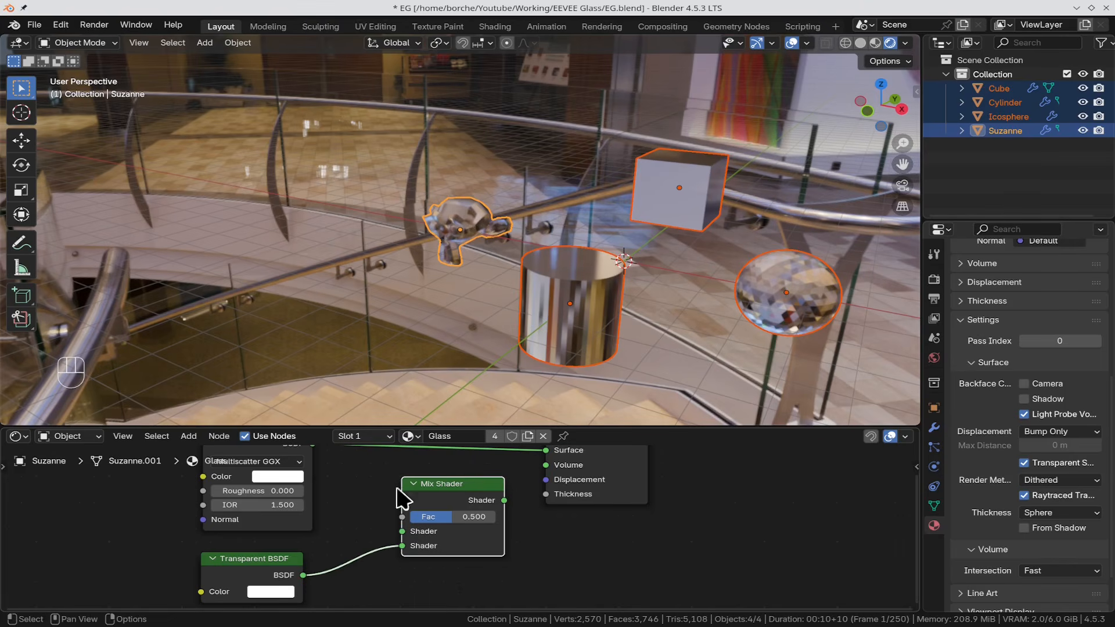
shift+middle_drag(372, 497, 360, 509)
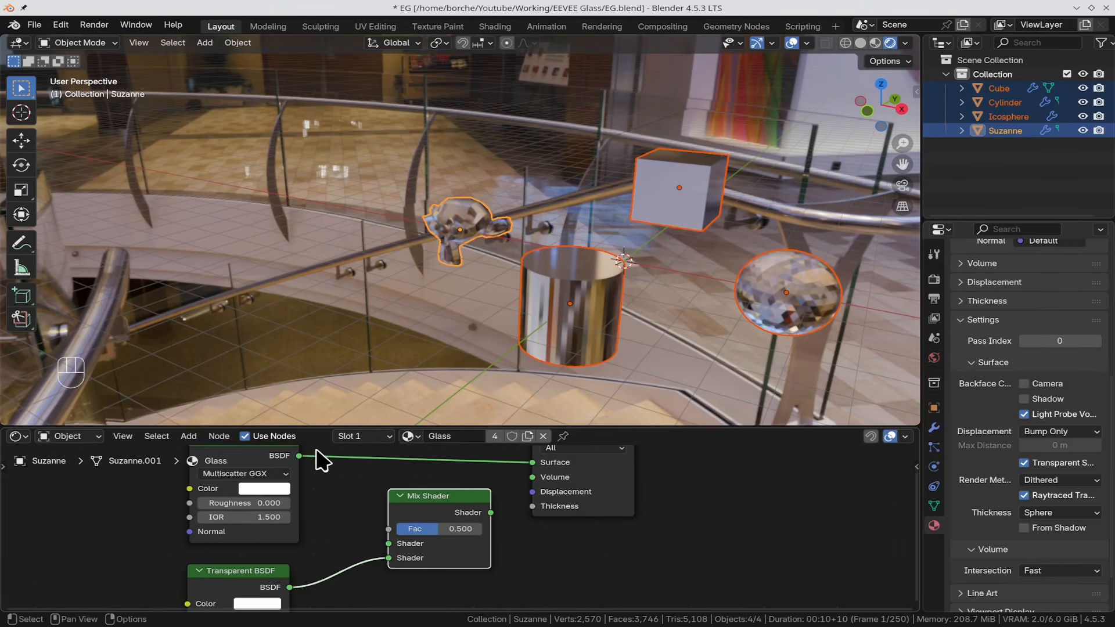
drag(300, 463, 391, 548)
drag(491, 514, 541, 544)
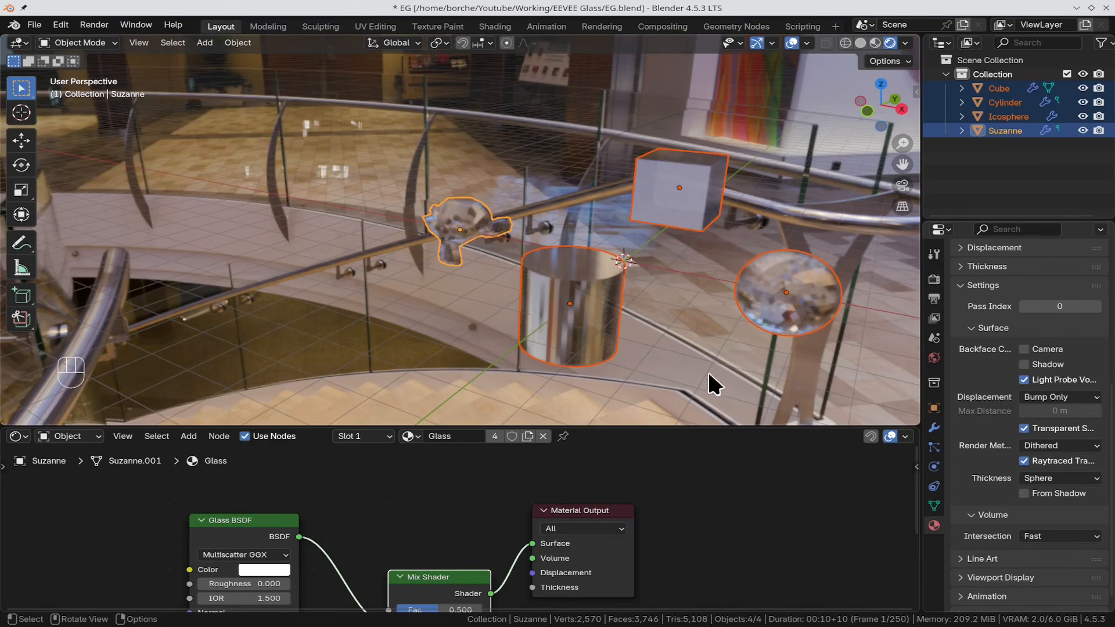
Step: Vary the Mix Shader's factor to compare the glass and transparent shading, and set it back to 0.5
scroll(508, 406, up, 3)
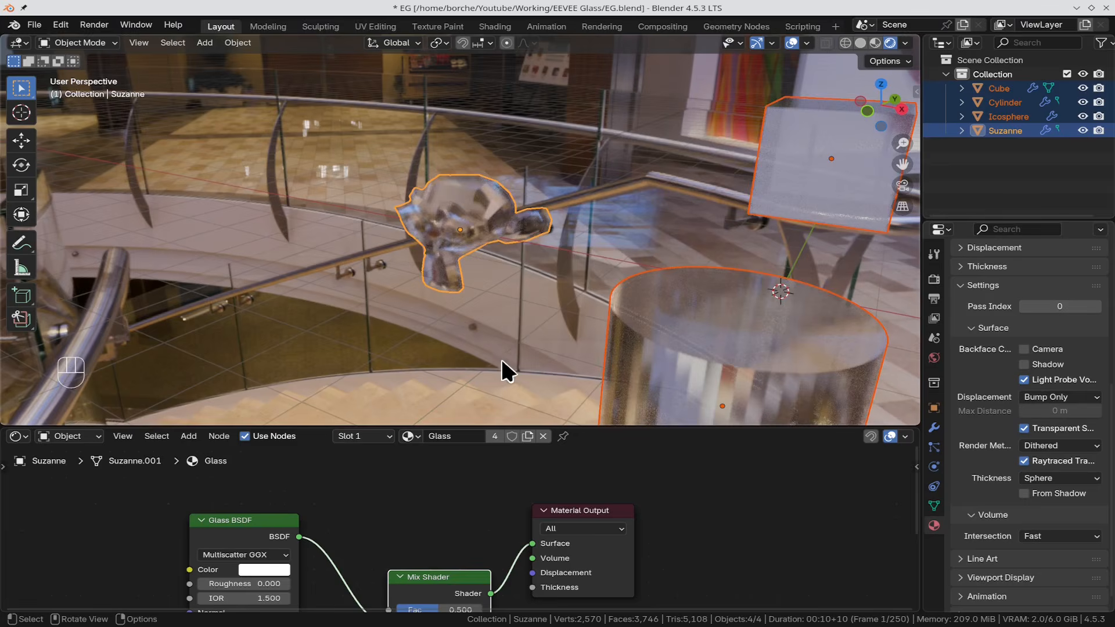
shift+middle_drag(496, 340, 521, 263)
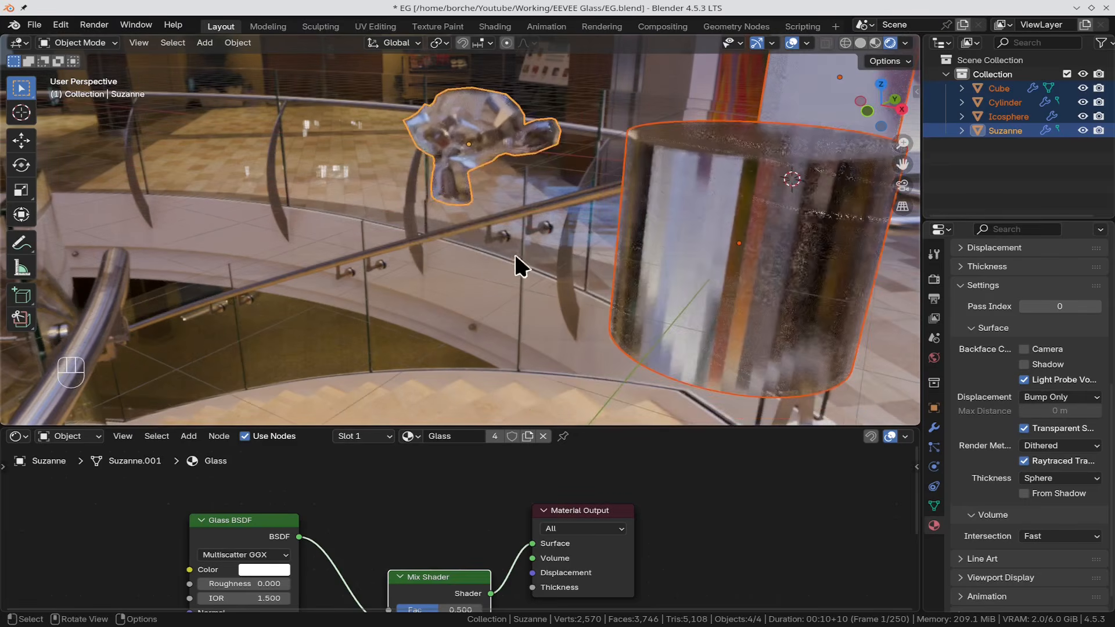
shift+scroll(465, 493, down, 4)
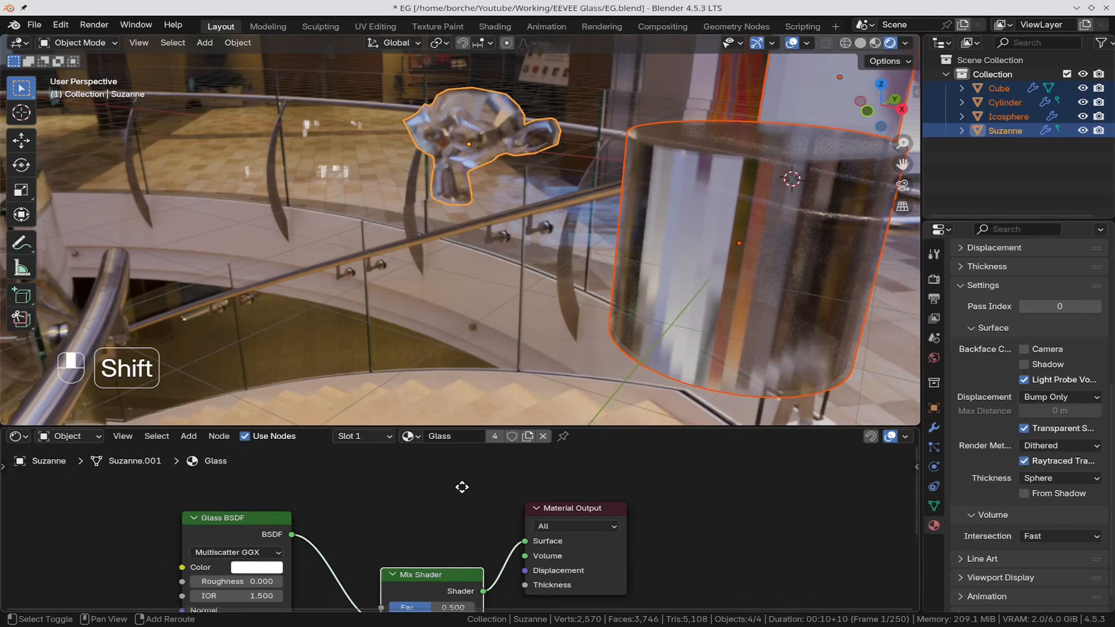
drag(480, 513, 510, 518)
click(474, 513)
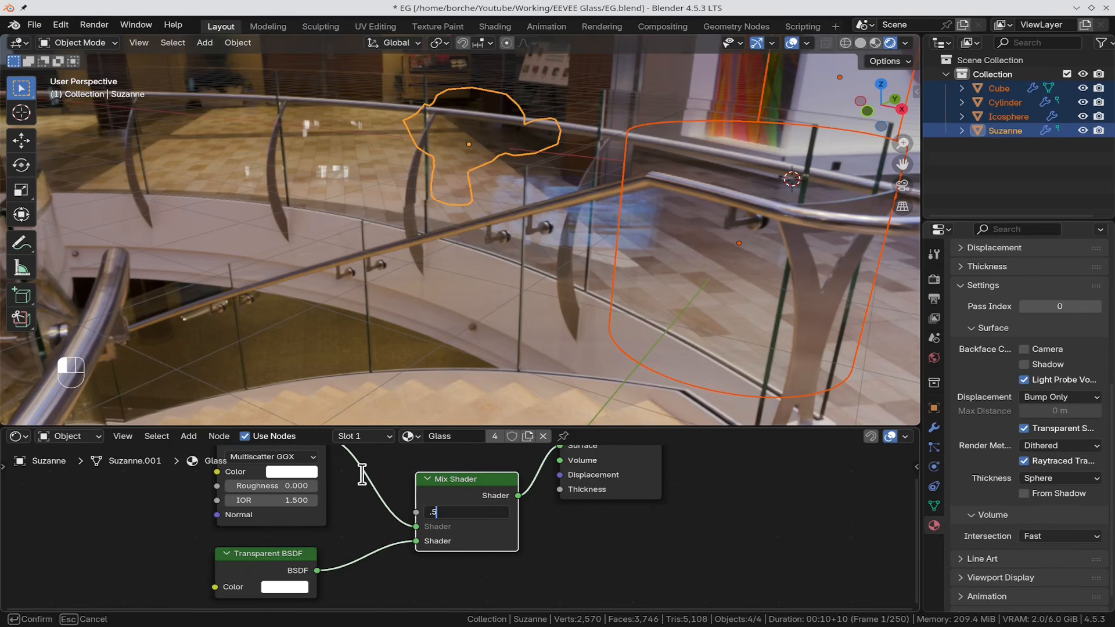
text(.5)
key(Return)
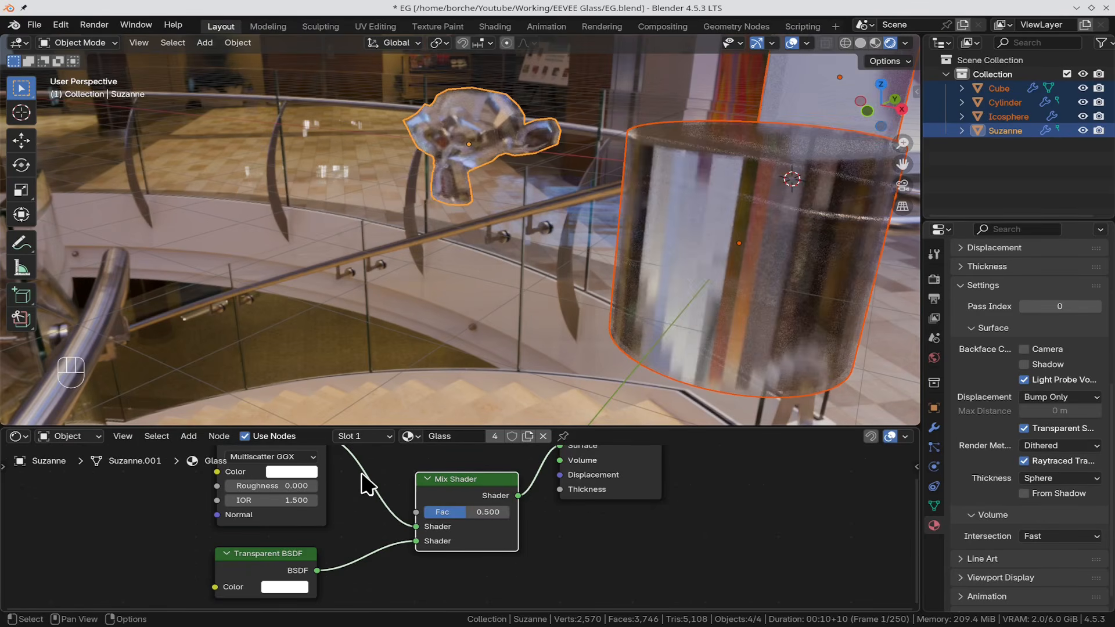
Step: Add a Fresnel node above the Glass BSDF node and set its IOR to 1.2
mouse_move(652, 540)
shift+middle_down()
mouse_move(641, 598)
mouse_move(650, 473)
mouse_move(657, 523)
shift+middle_up()
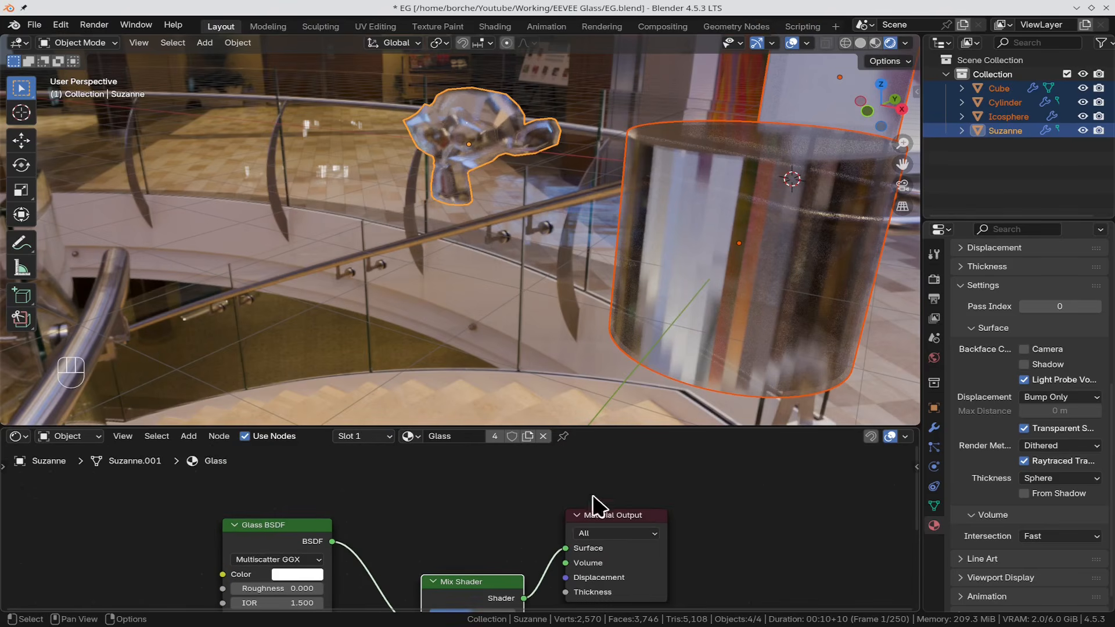
key(shift)
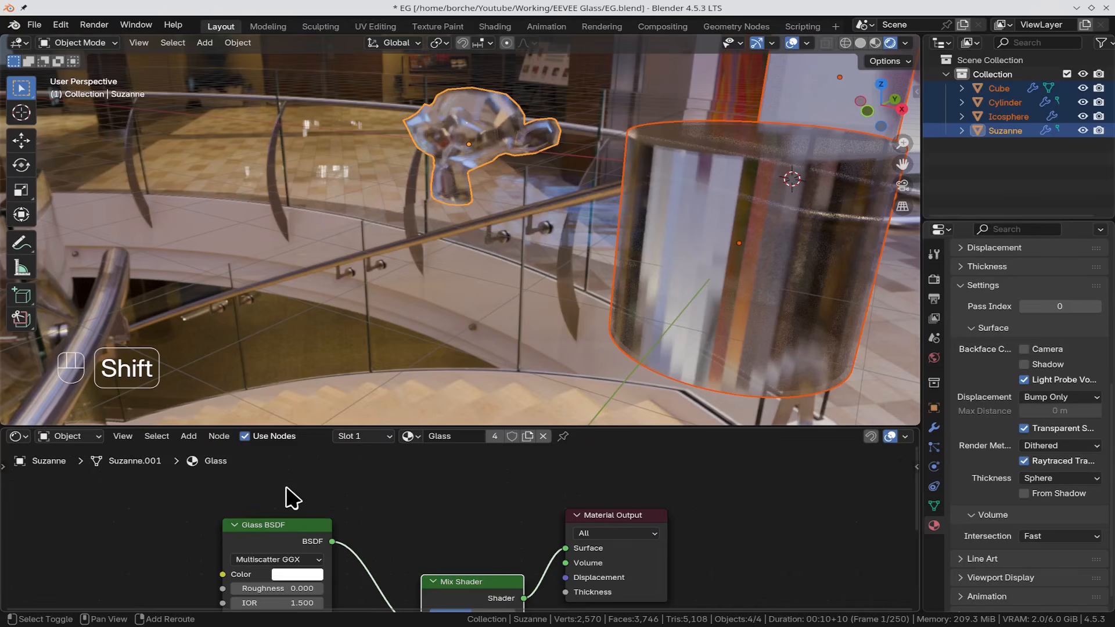
key(shift+a)
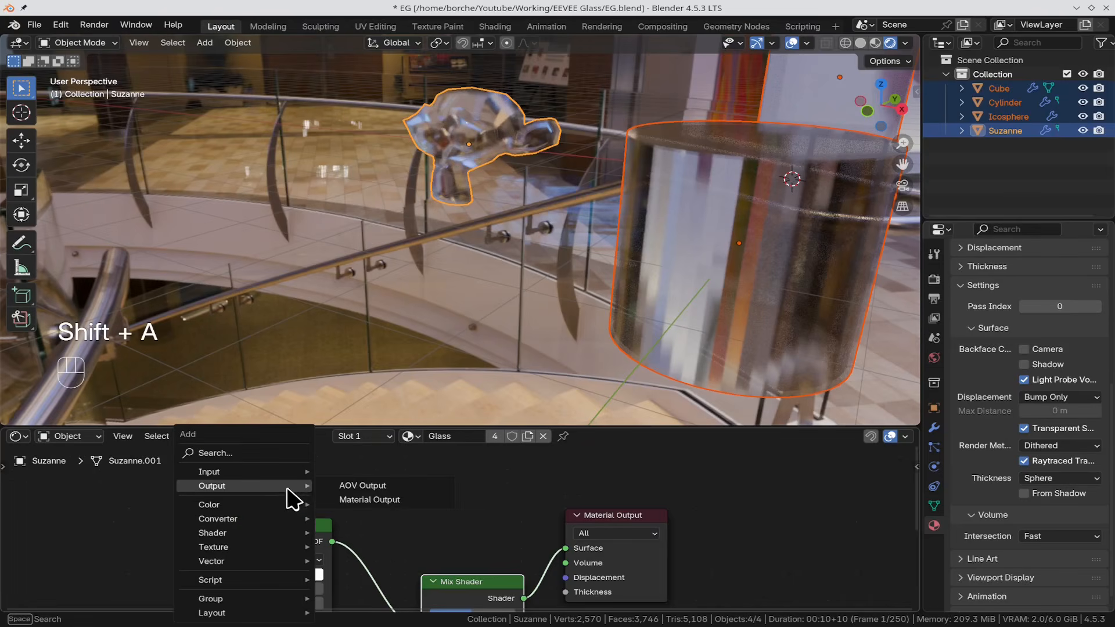
click(273, 454)
text(fr)
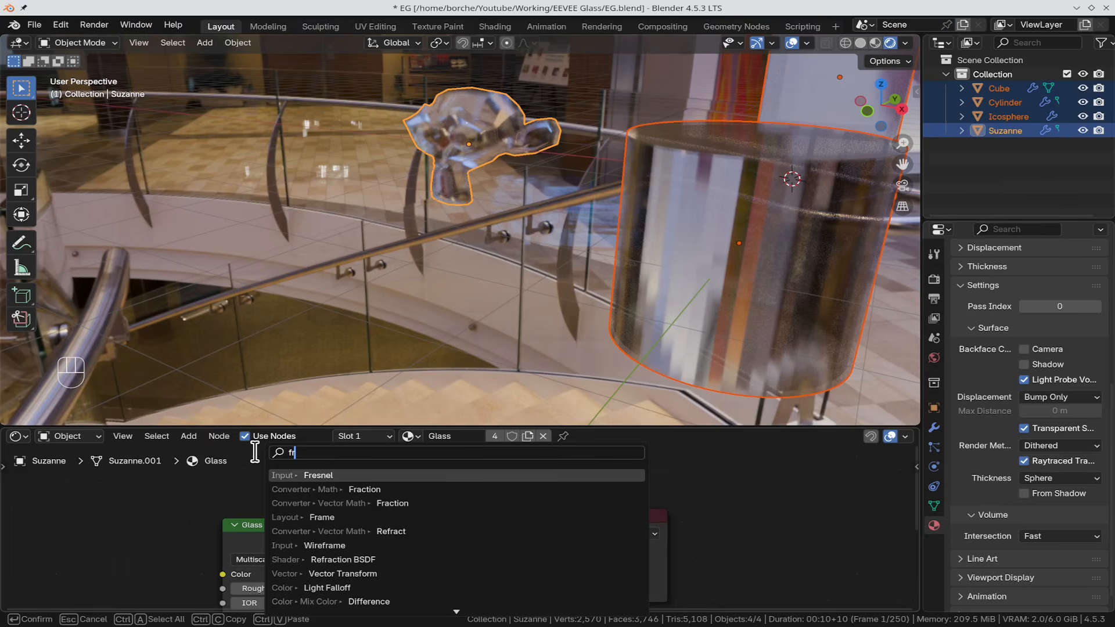
key(Return)
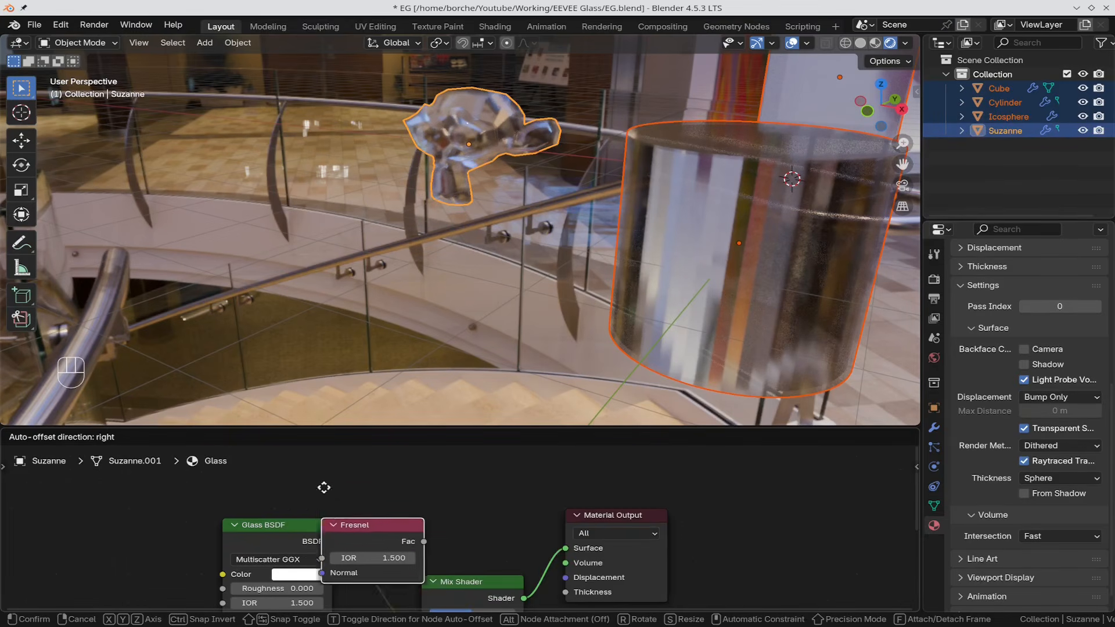
click(223, 536)
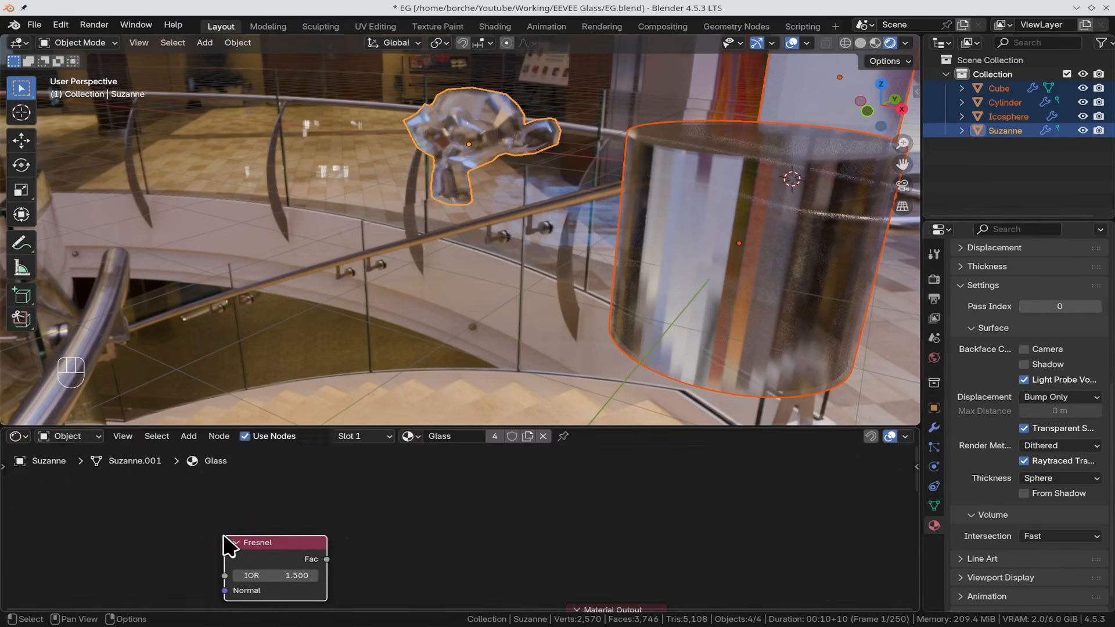
click(283, 579)
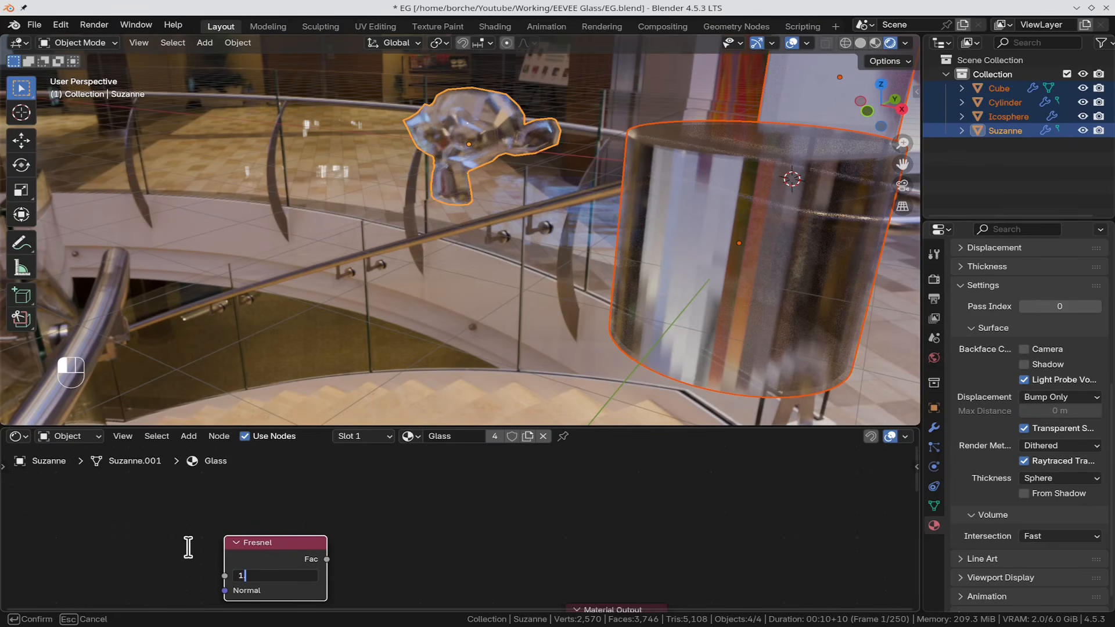
key(Return)
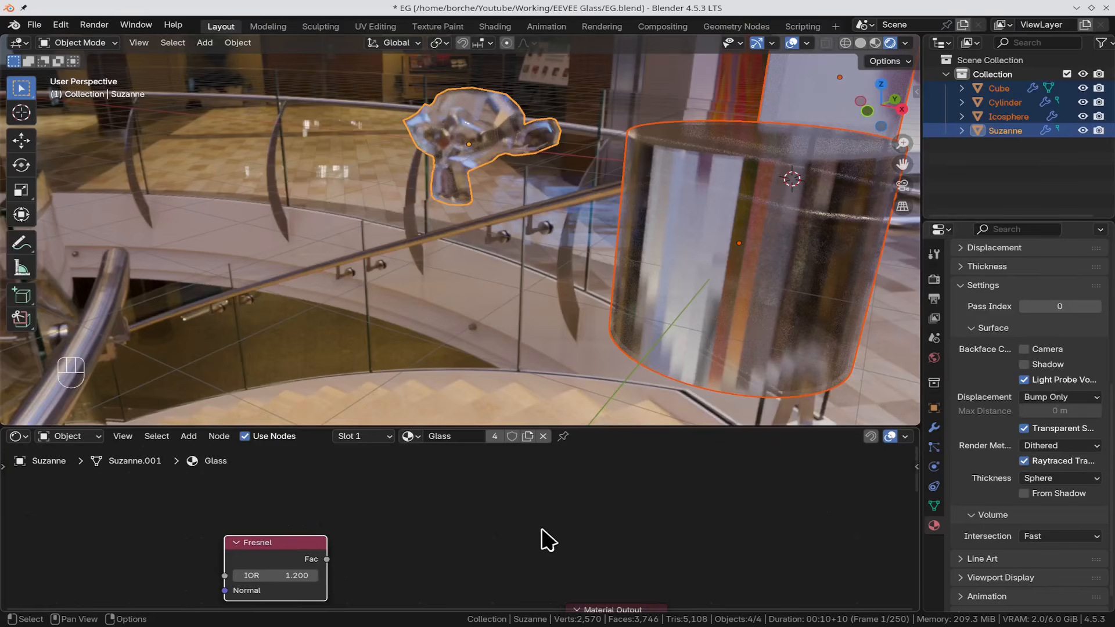
Step: Enlarge the node editor and connect the Fresnel node's Fac output to the Mix Shader's Fac input
shift+scroll(528, 540, down, 6)
shift+middle_drag(528, 552, 533, 557)
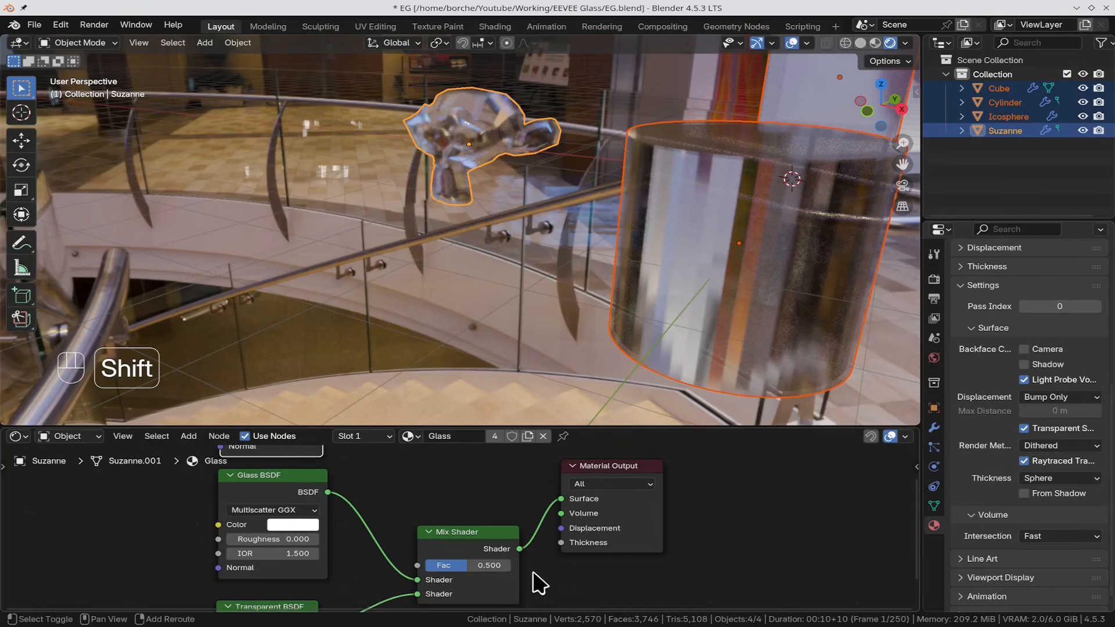
drag(505, 429, 491, 319)
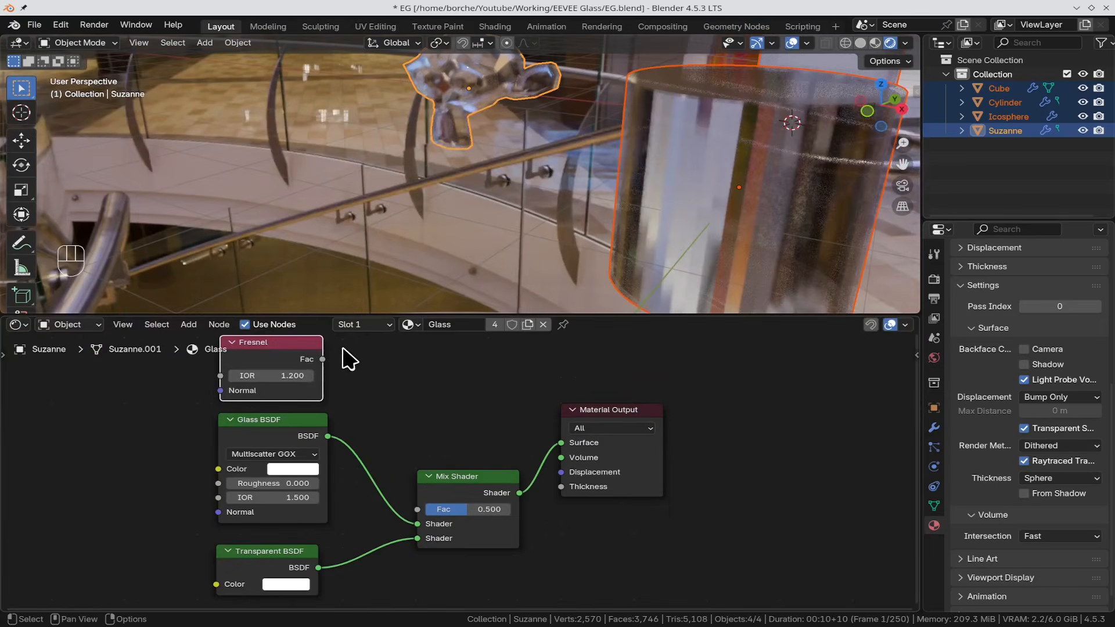
drag(323, 359, 418, 509)
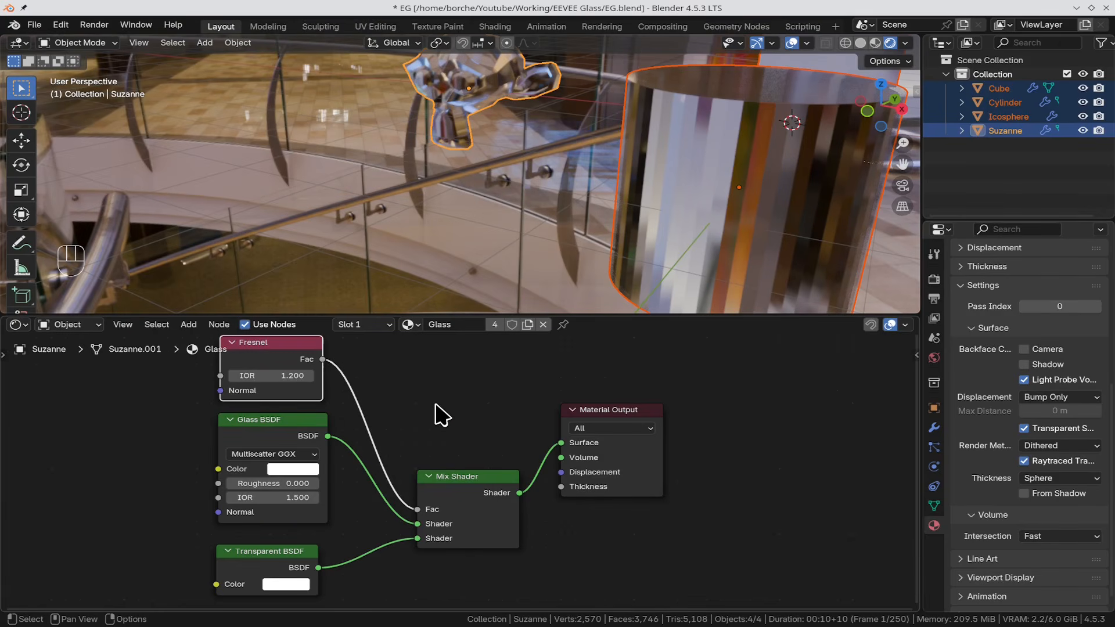
Step: Insert a Color Ramp node on the link between Fresnel and the Mix Shader's Fac, and place it above the shader nodes
key(shift)
key(shift+a)
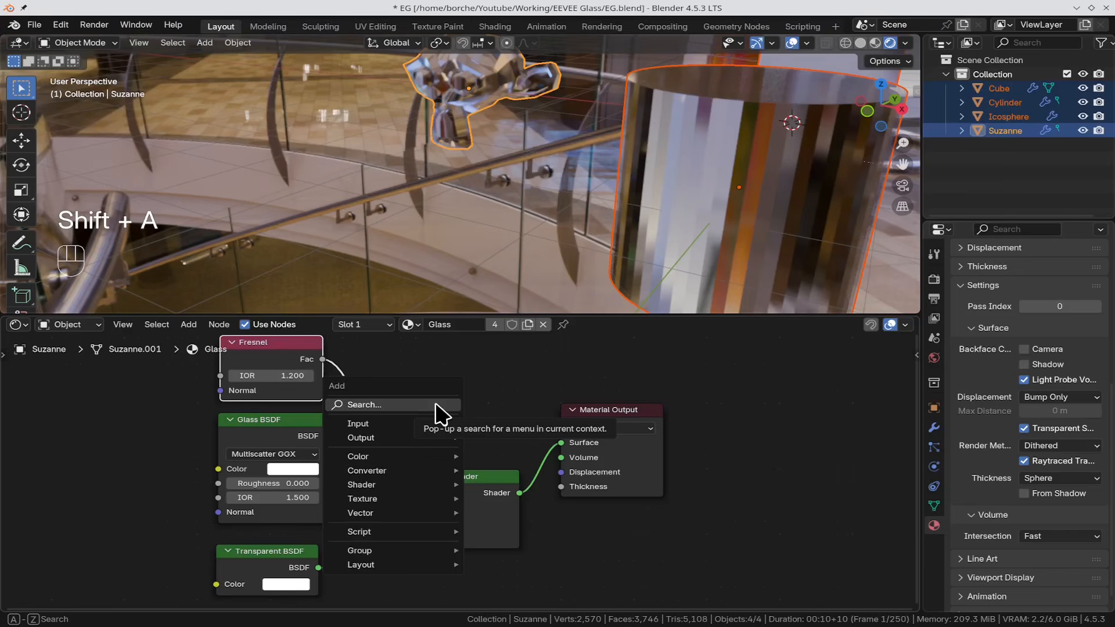
click(436, 412)
text(col)
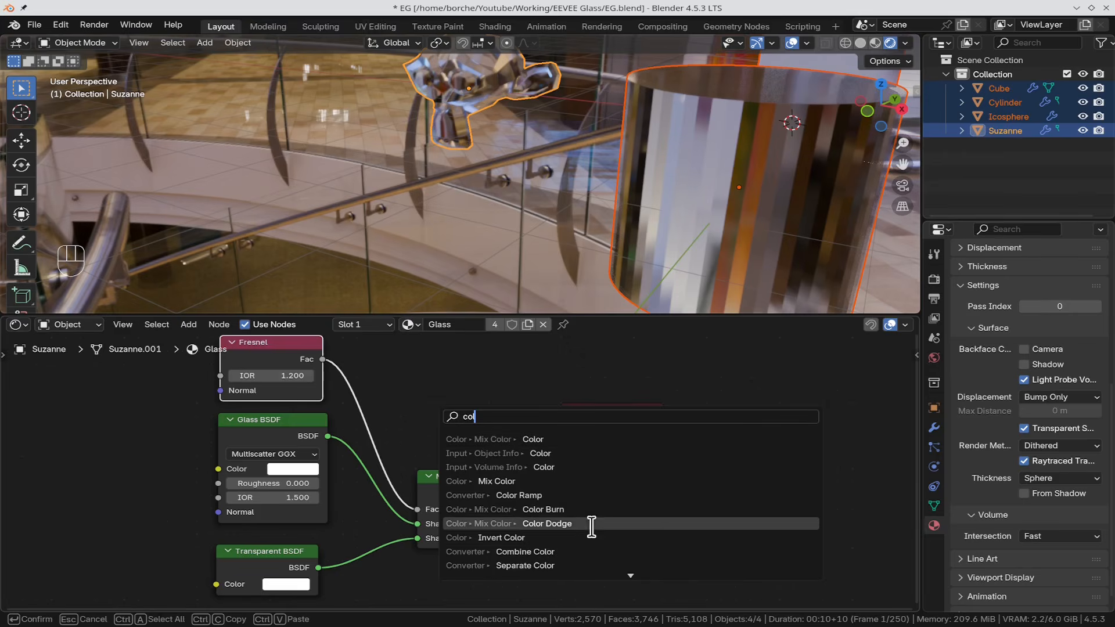
click(592, 495)
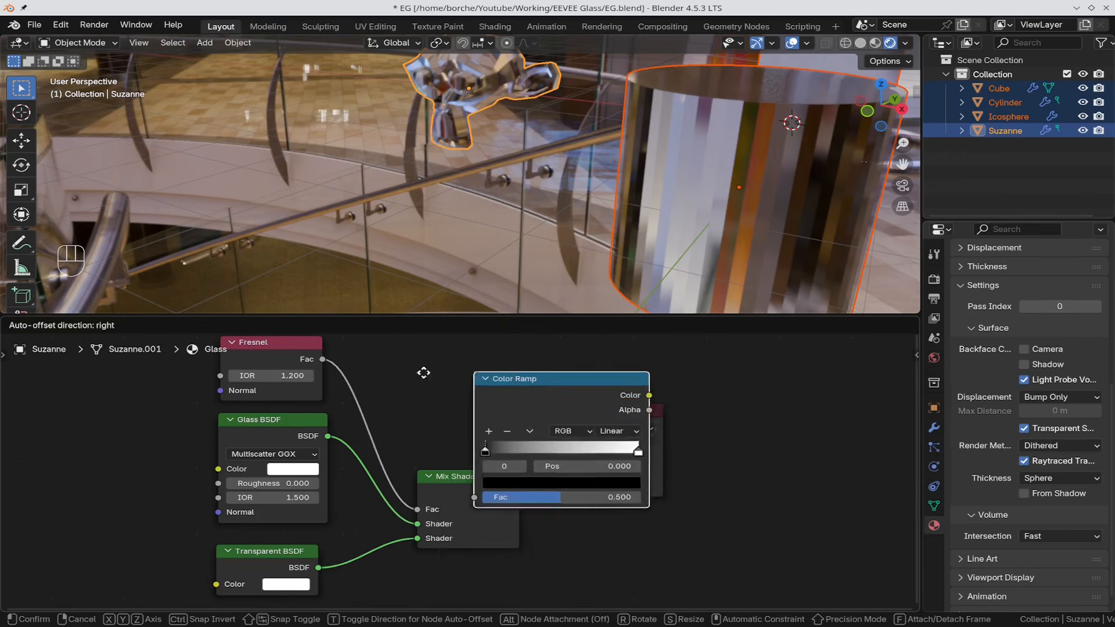
click(372, 427)
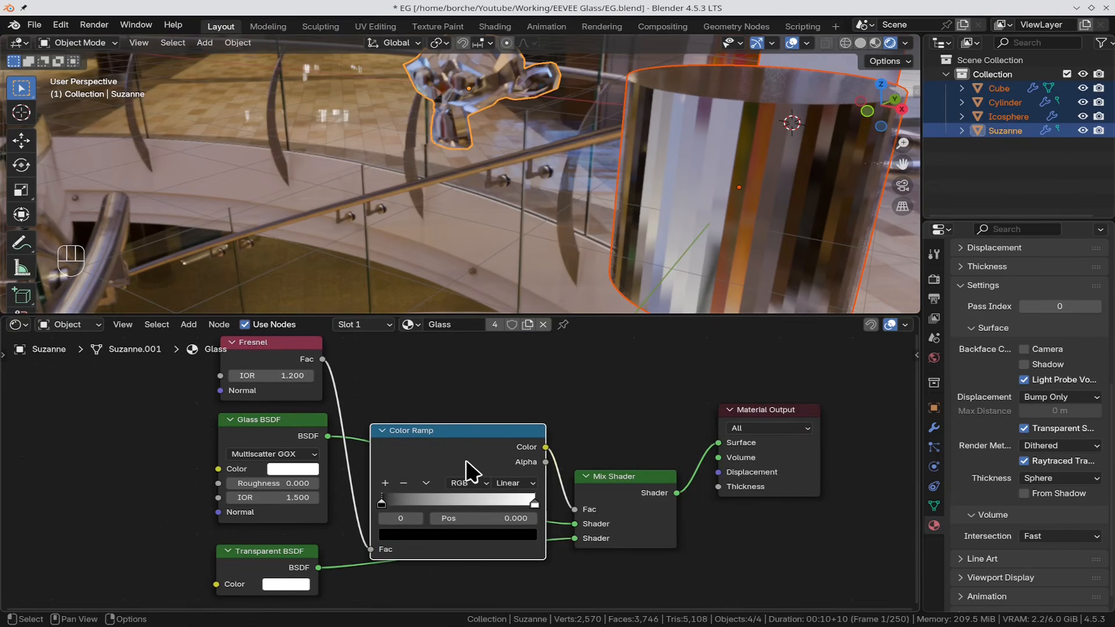
drag(448, 448, 491, 456)
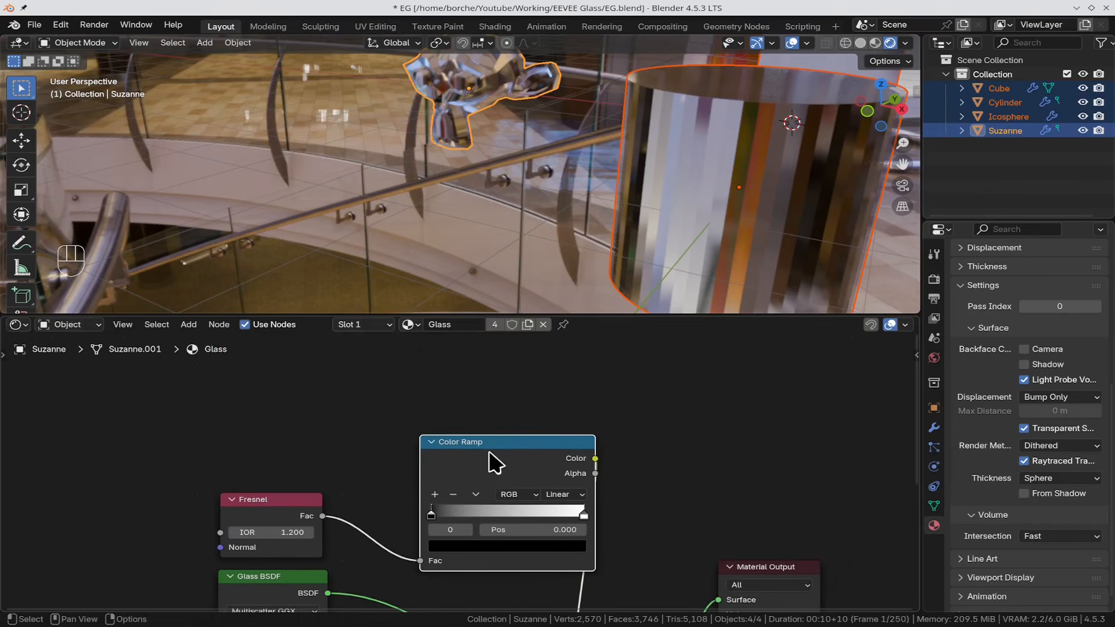
Step: Lighten the Color Ramp's black stop at position 0 to a medium gray
click(534, 553)
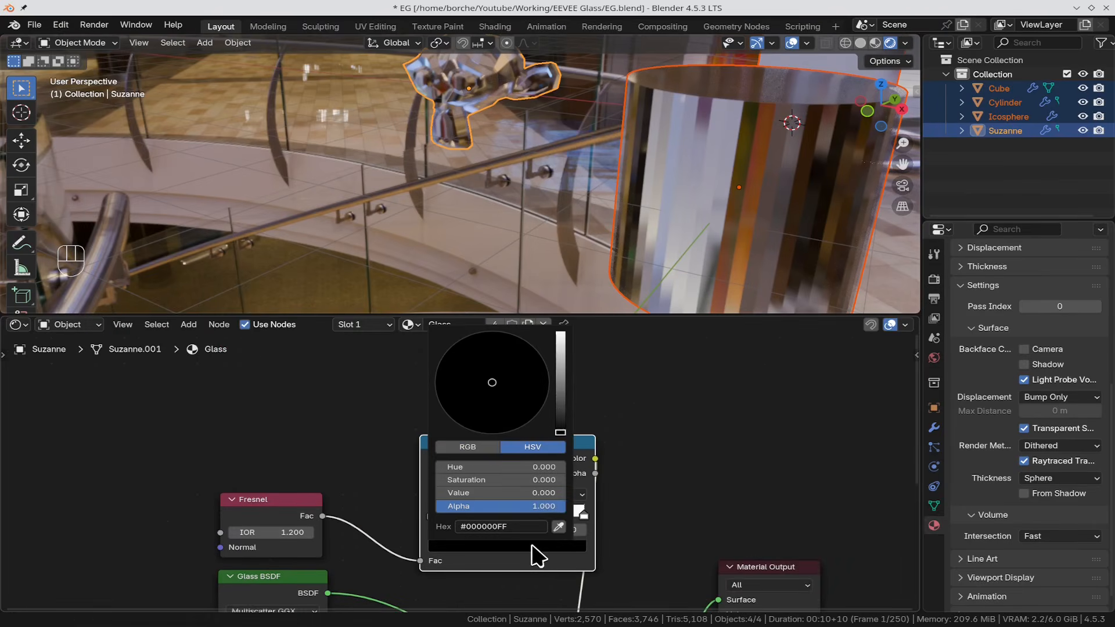
click(561, 407)
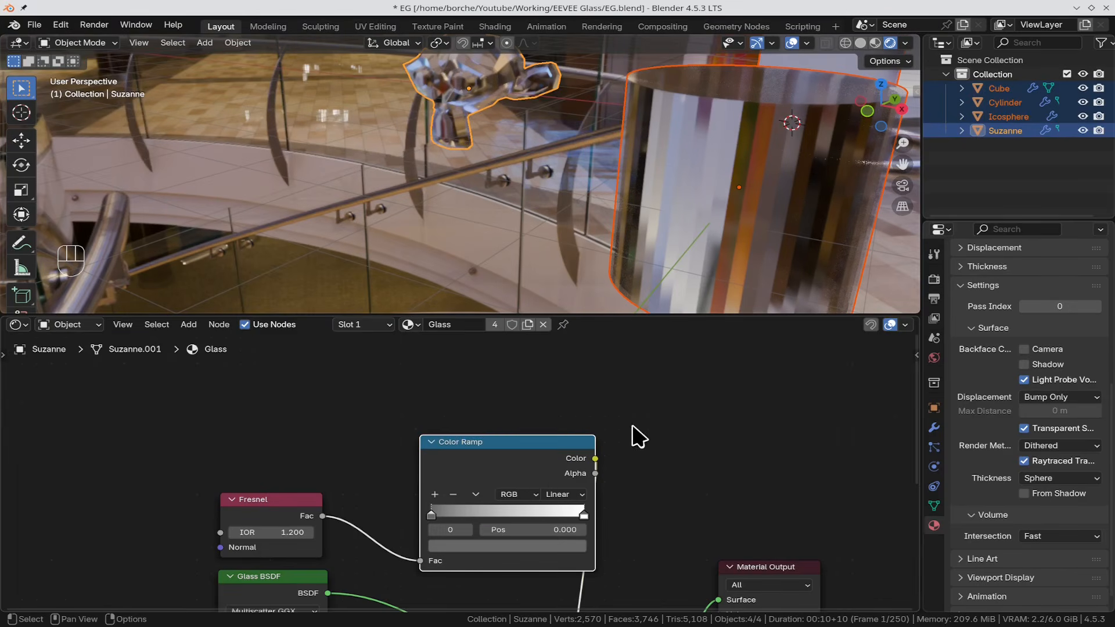
shift+middle_drag(717, 516, 707, 418)
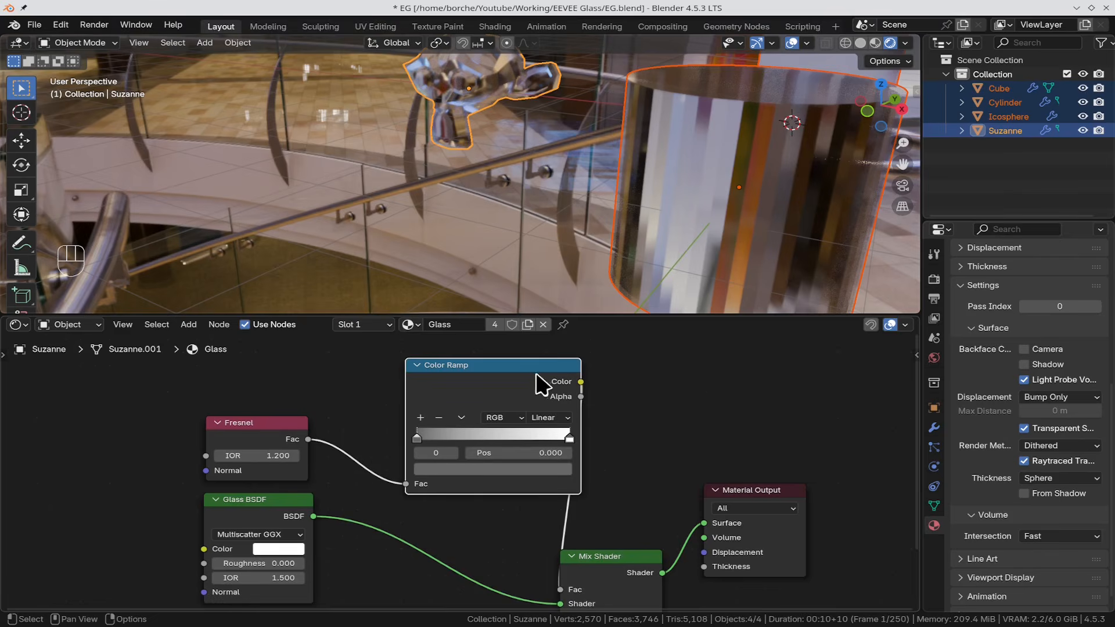
Step: Add a mesh plane at the world origin and scale it by a factor of 10
scroll(697, 249, down, 5)
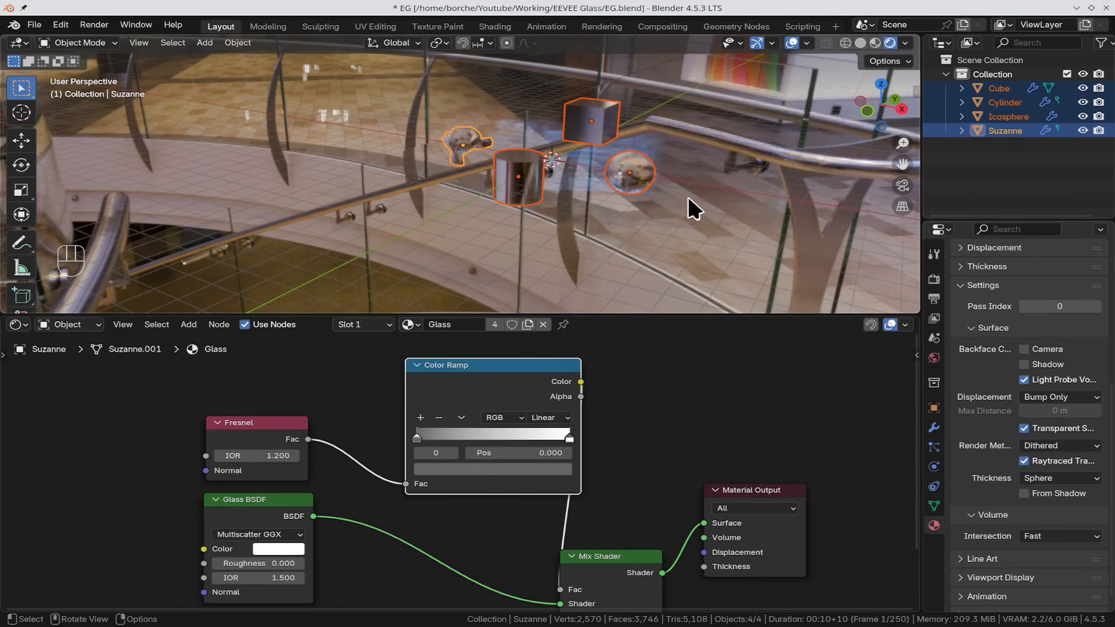
key(shift)
key(shift+a)
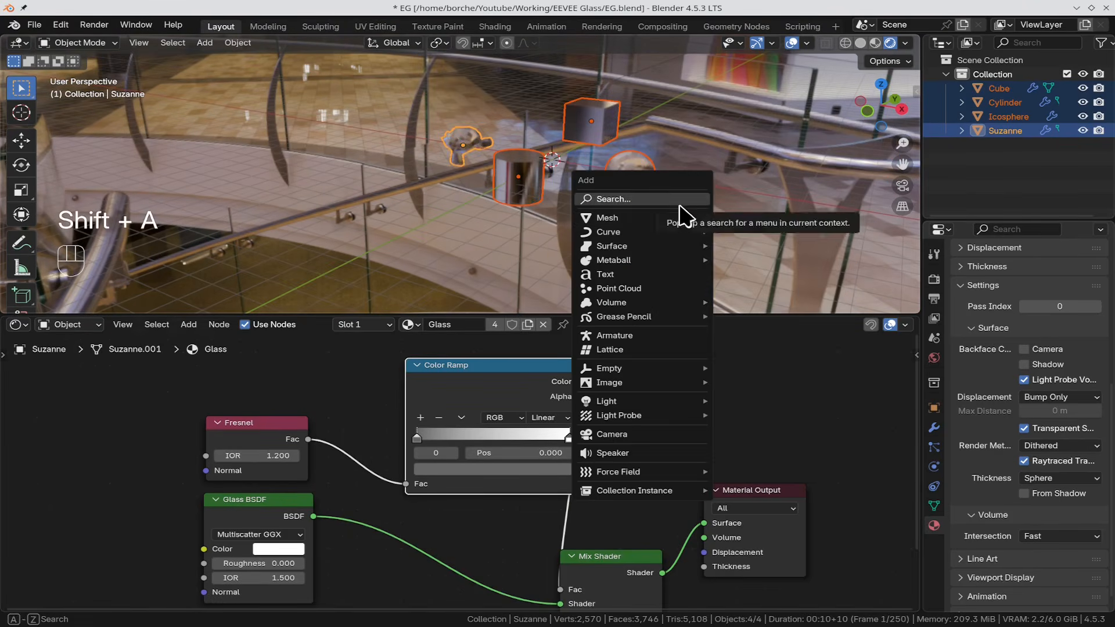
mouse_move(677, 219)
click(775, 217)
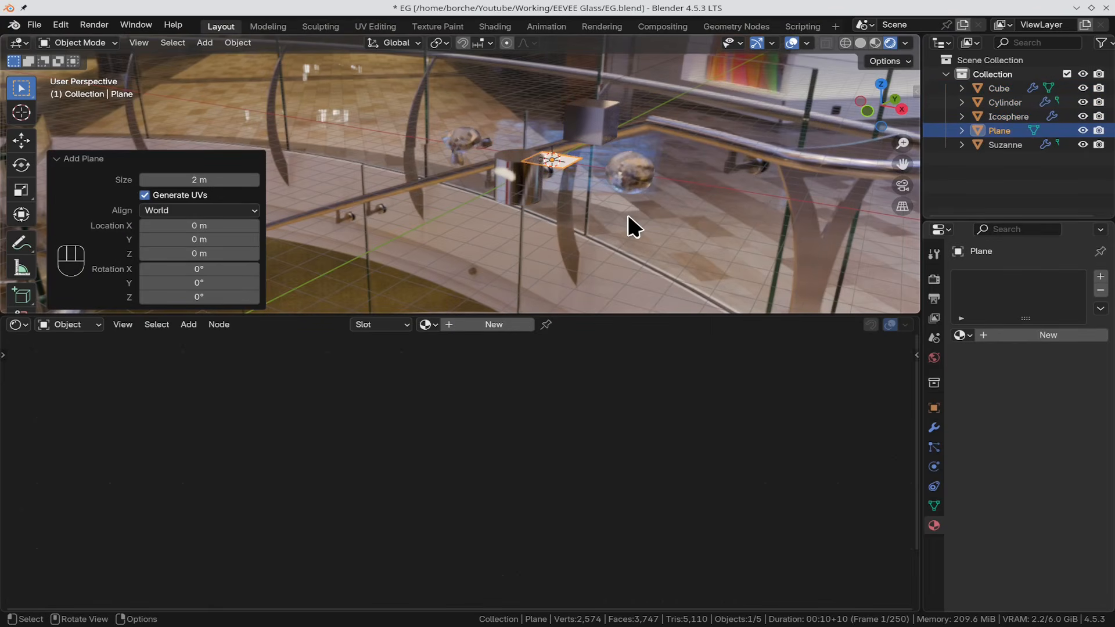
key(s)
key(KP_1)
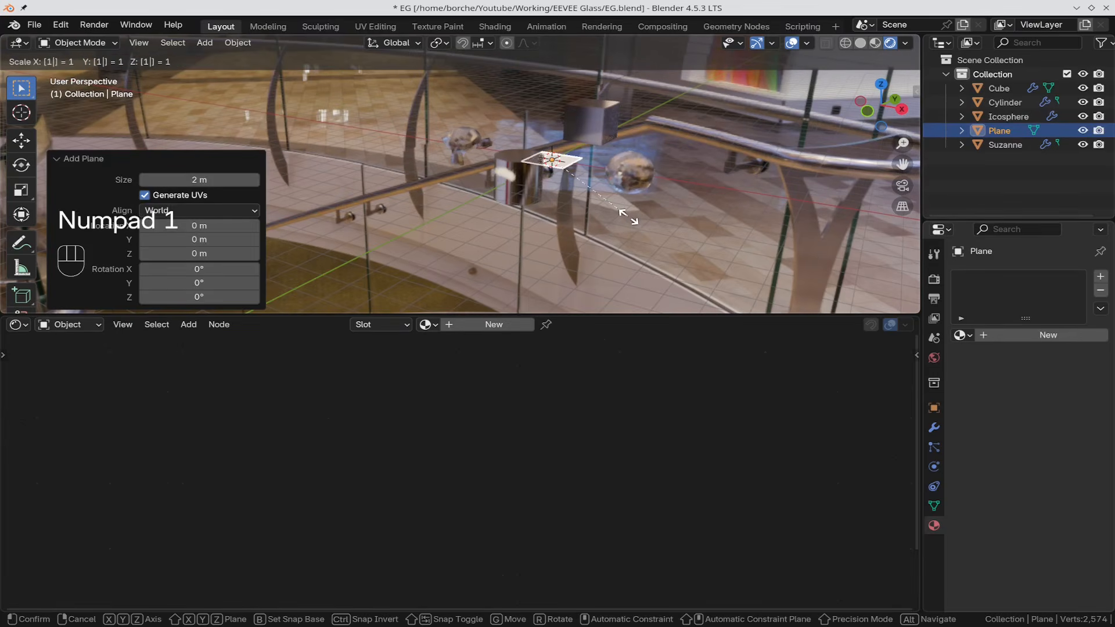
key(KP_0)
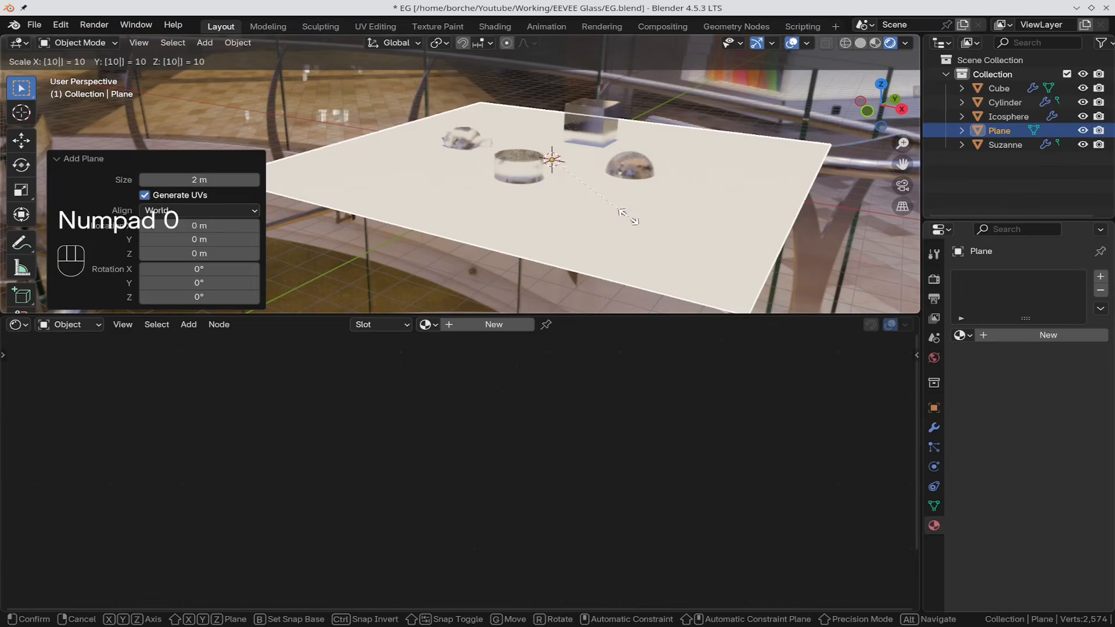
key(KP_Enter)
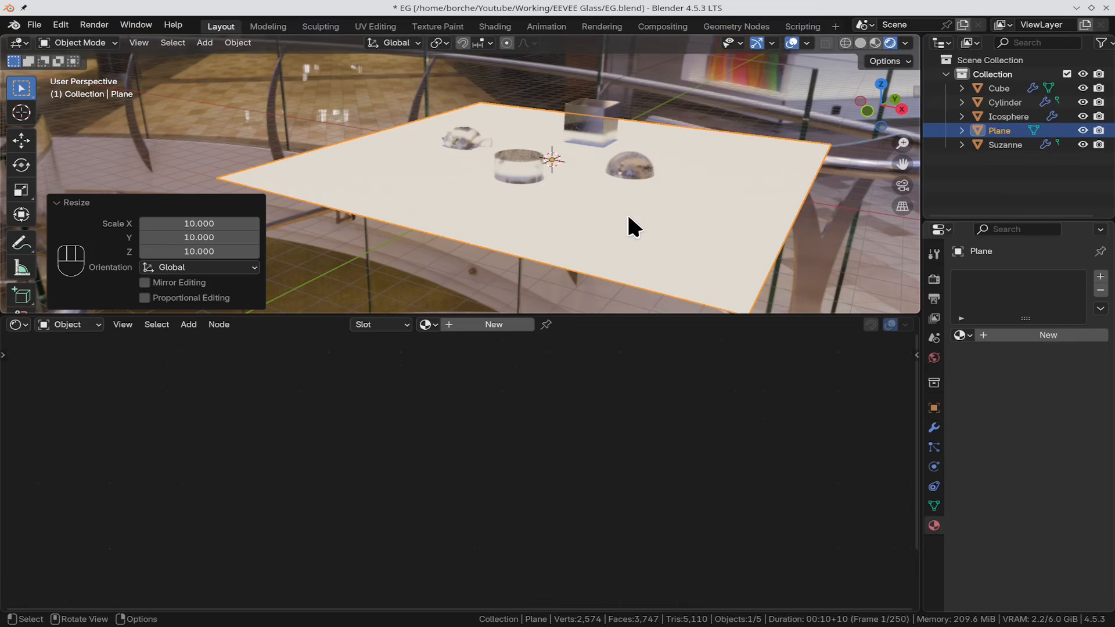
Step: Move the plane down along the Z axis by about 1.93 m so it lies beneath the glass objects
key(g)
key(z)
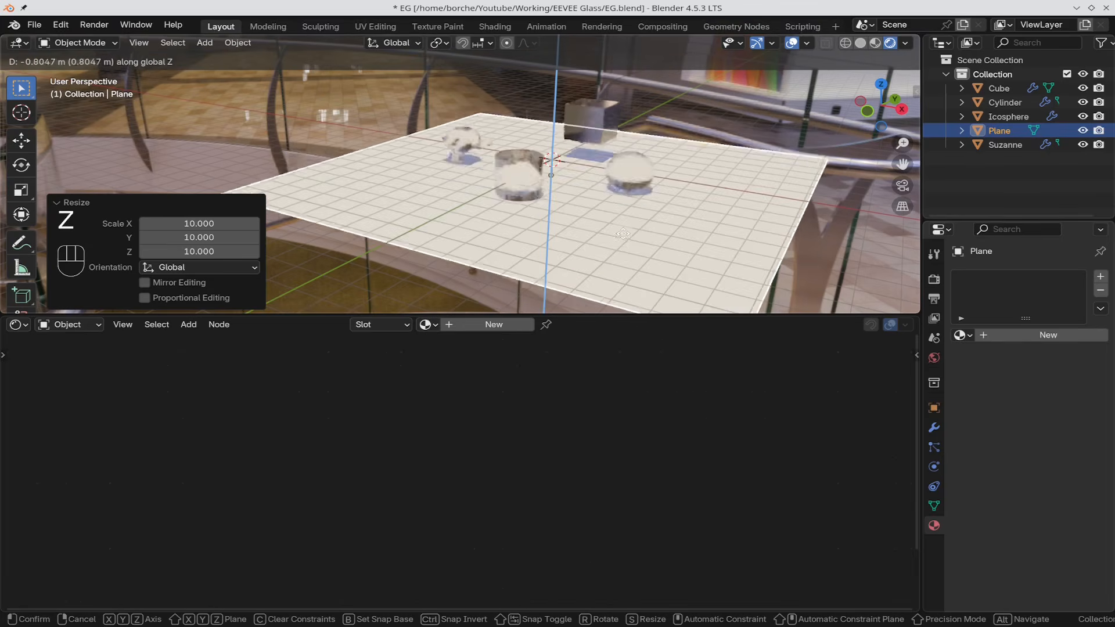
click(623, 251)
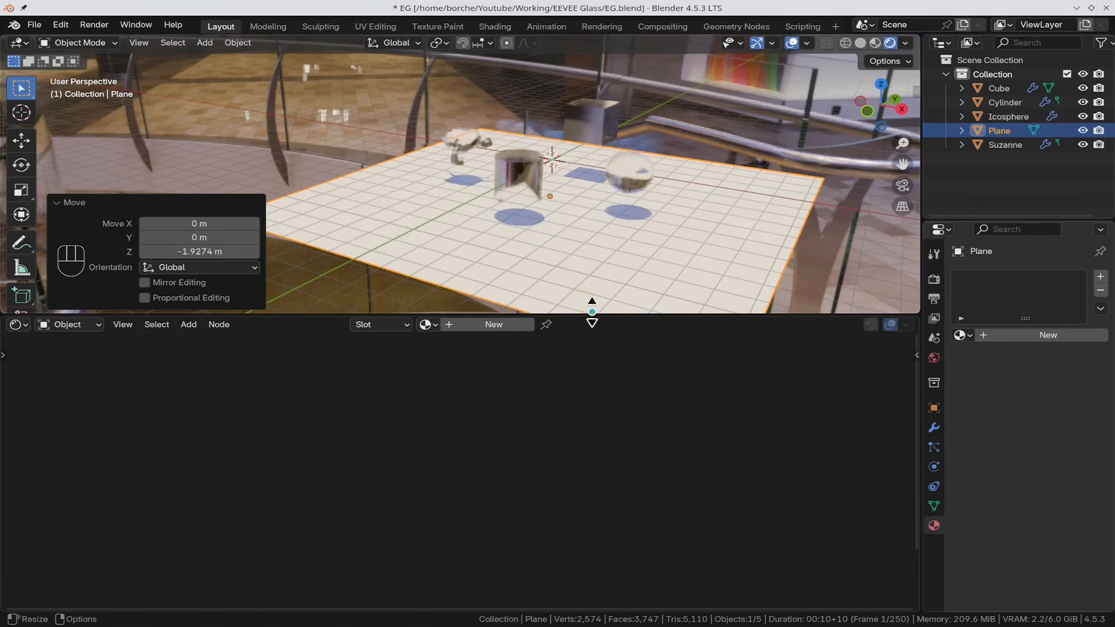
Step: Give the plane a new material with a light green base color (hue about 0.33, saturation about 0.75) and roughness 0.131
click(501, 325)
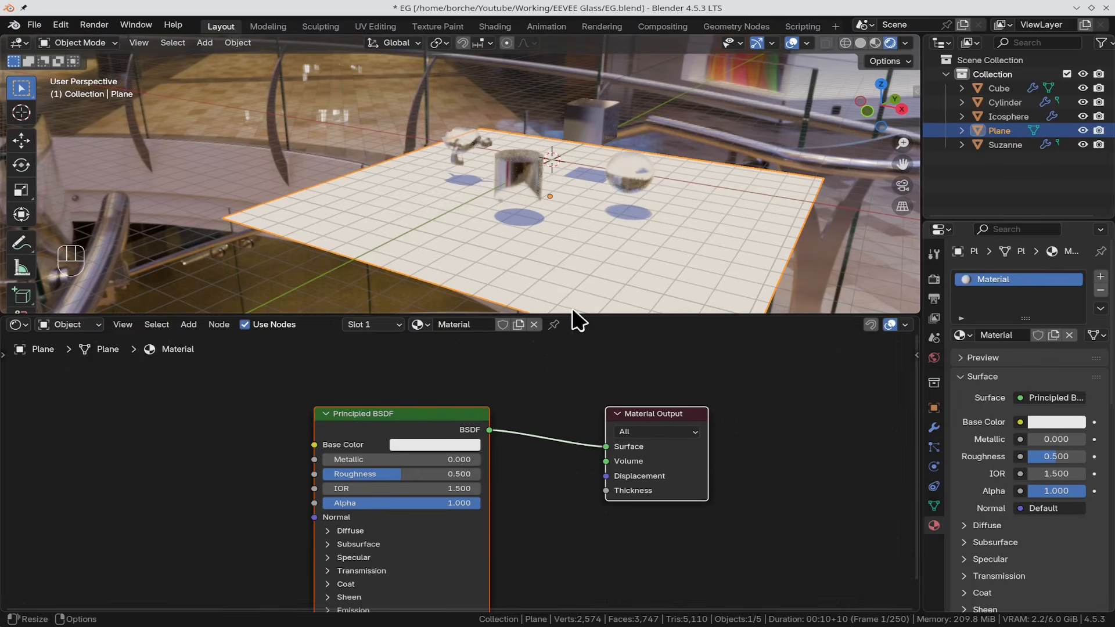
click(451, 445)
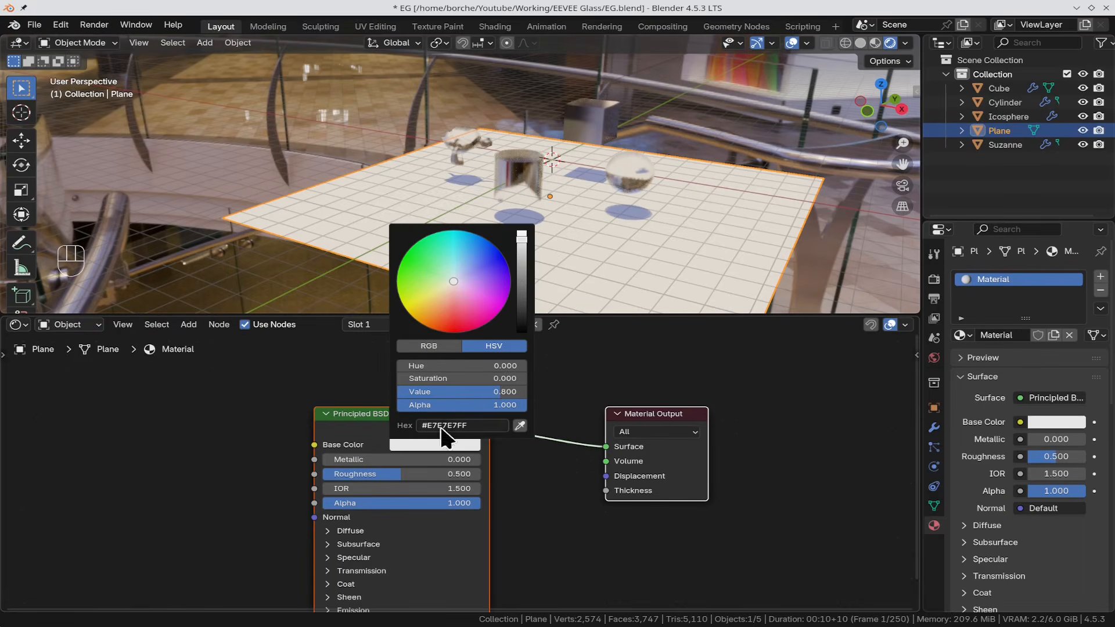
click(430, 277)
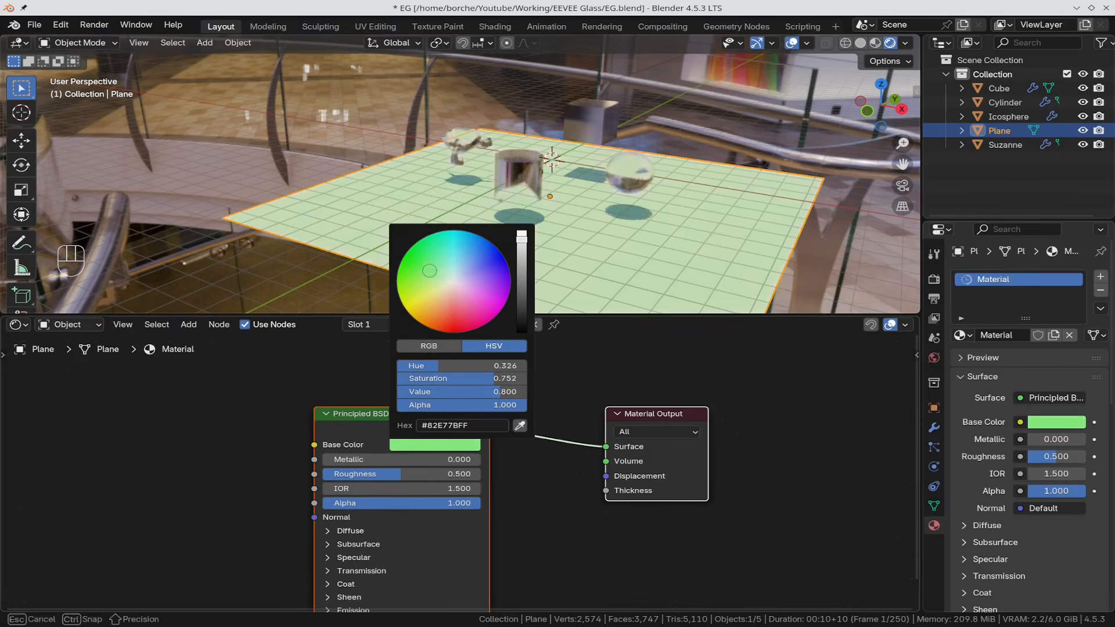
drag(372, 474, 314, 474)
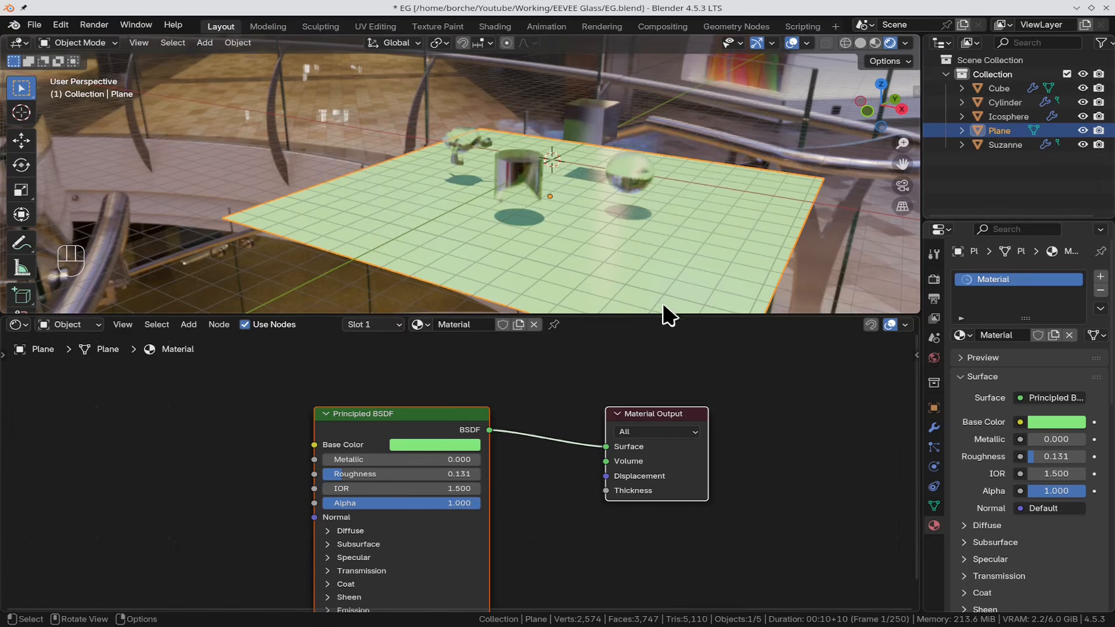
Step: Soften the shadows under the glass objects by raising the world's sun angle to 19.8°
scroll(666, 309, up, 4)
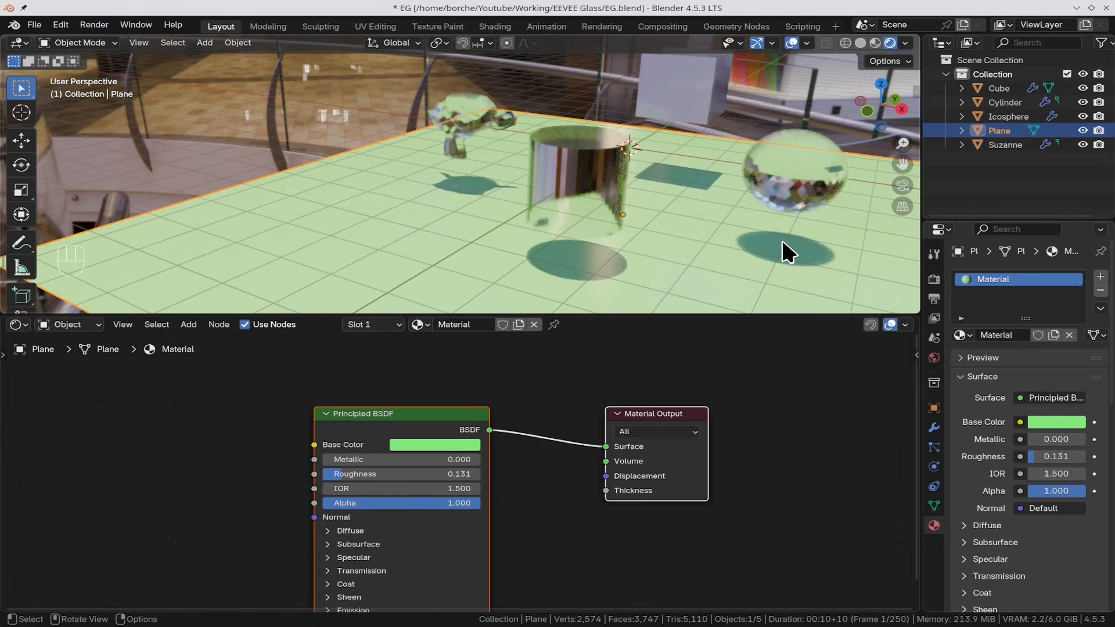
shift+middle_drag(778, 238, 695, 246)
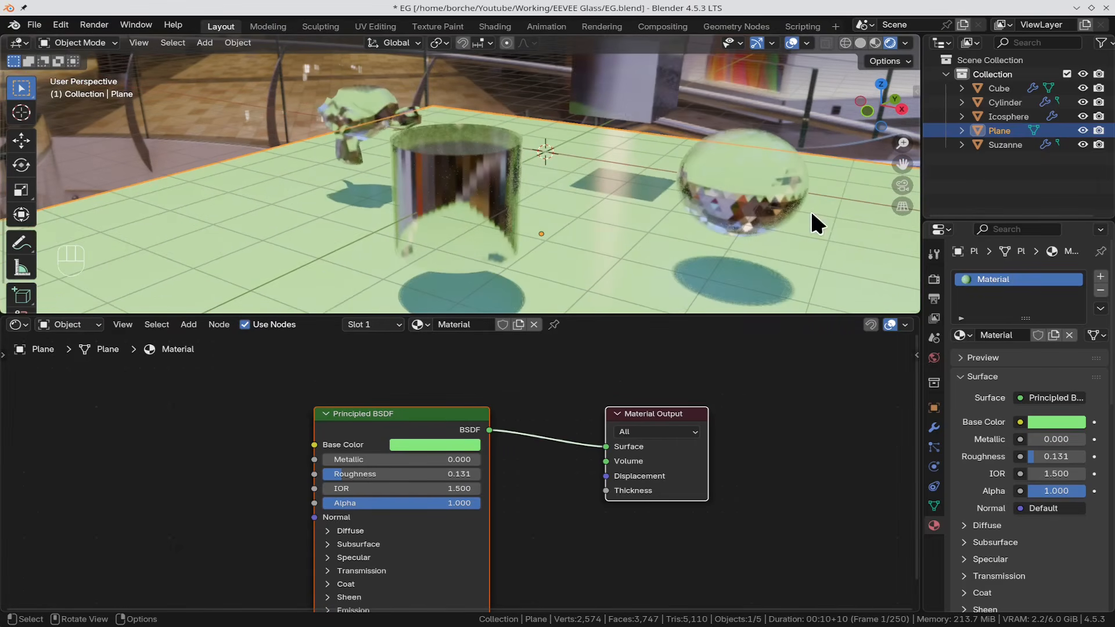
click(934, 358)
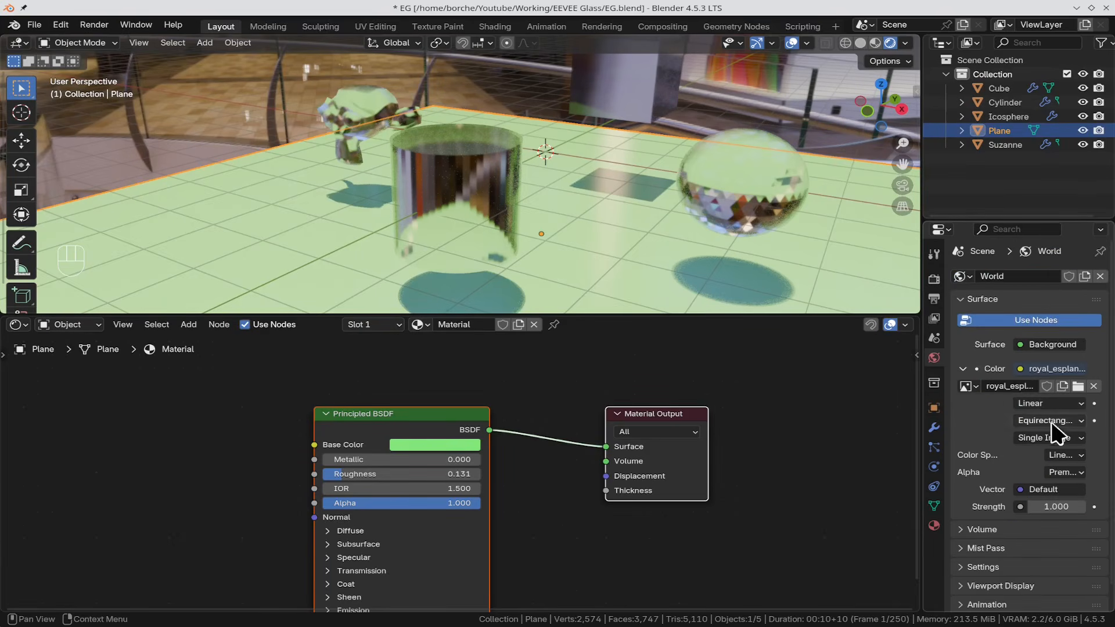
scroll(1026, 465, down, 1)
click(971, 547)
scroll(1046, 564, down, 5)
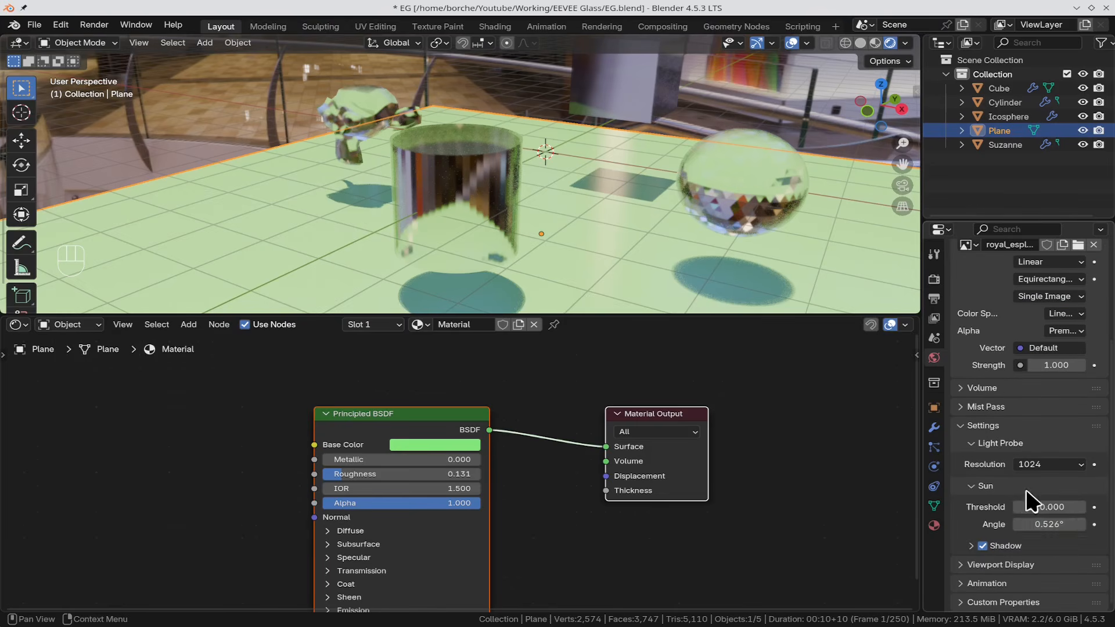
drag(1040, 525, 1074, 526)
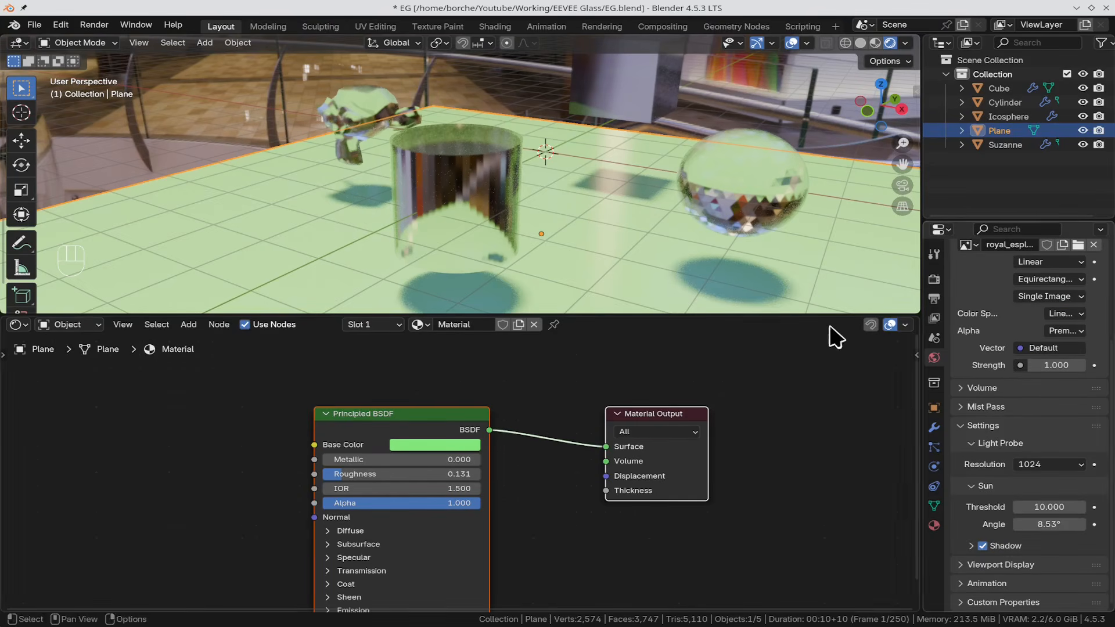
shift+middle_drag(791, 251, 813, 208)
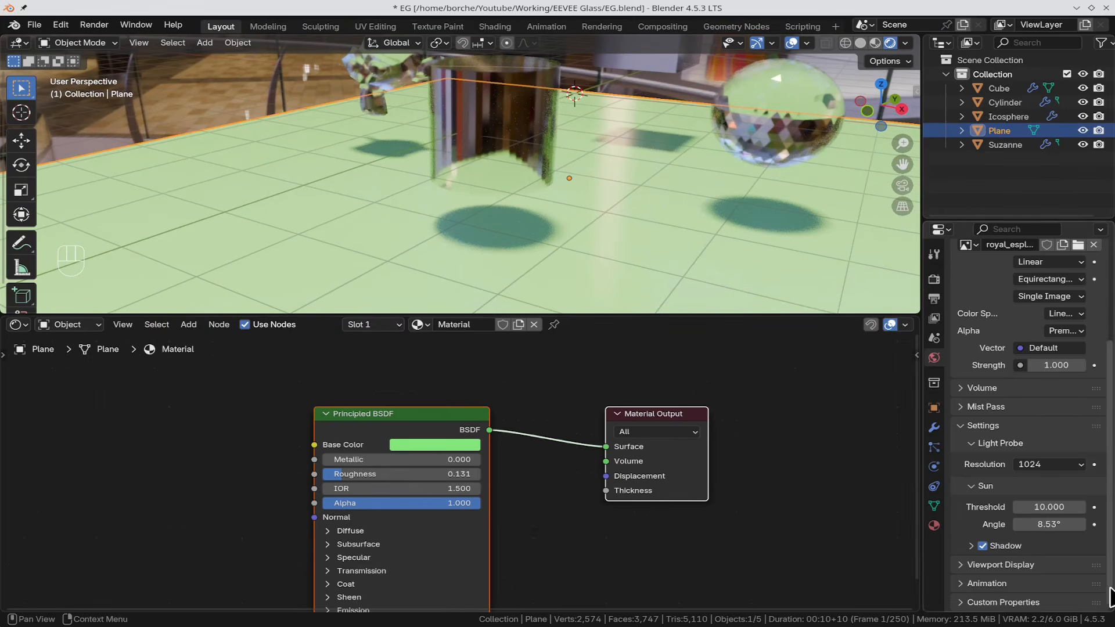
drag(1046, 524, 1075, 525)
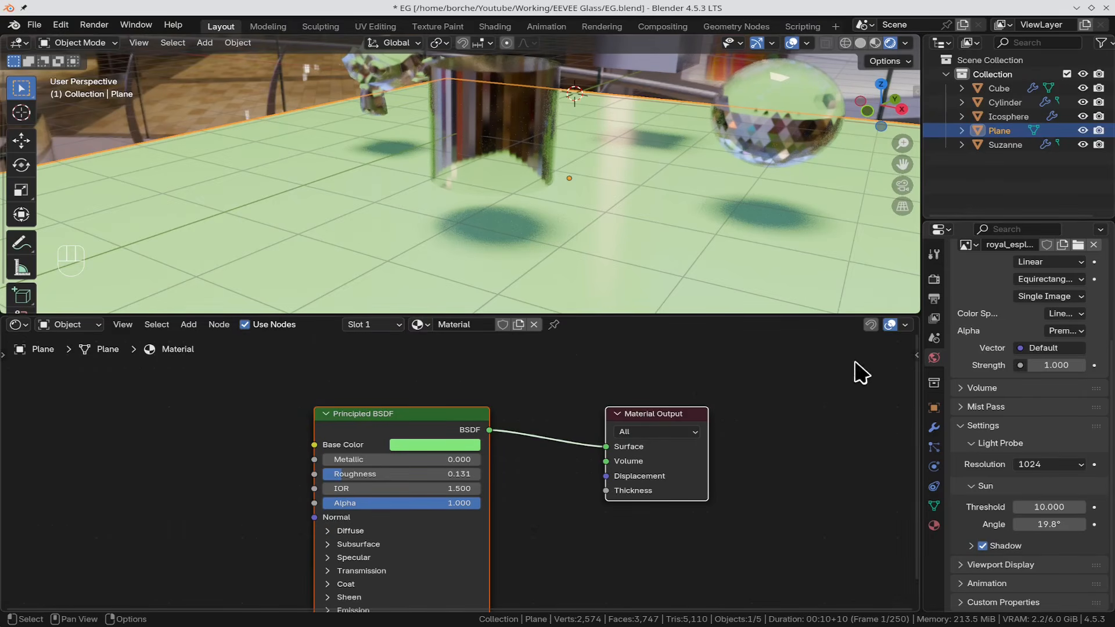
scroll(842, 235, down, 8)
scroll(848, 236, up, 1)
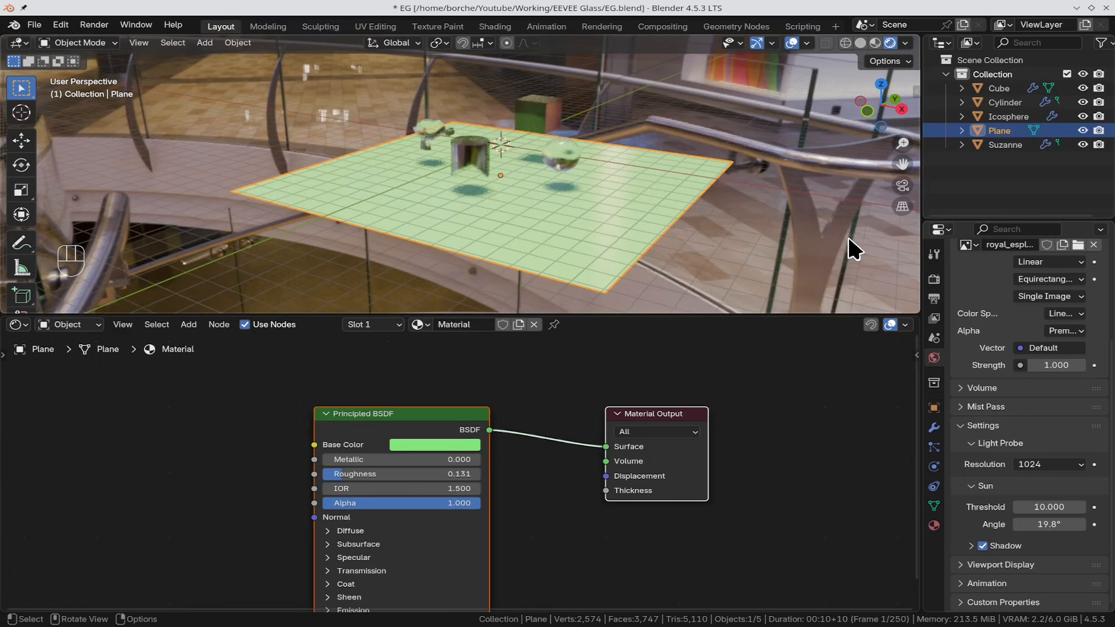
mouse_move(848, 233)
middle_down()
mouse_move(842, 245)
mouse_move(851, 240)
mouse_move(837, 236)
middle_up()
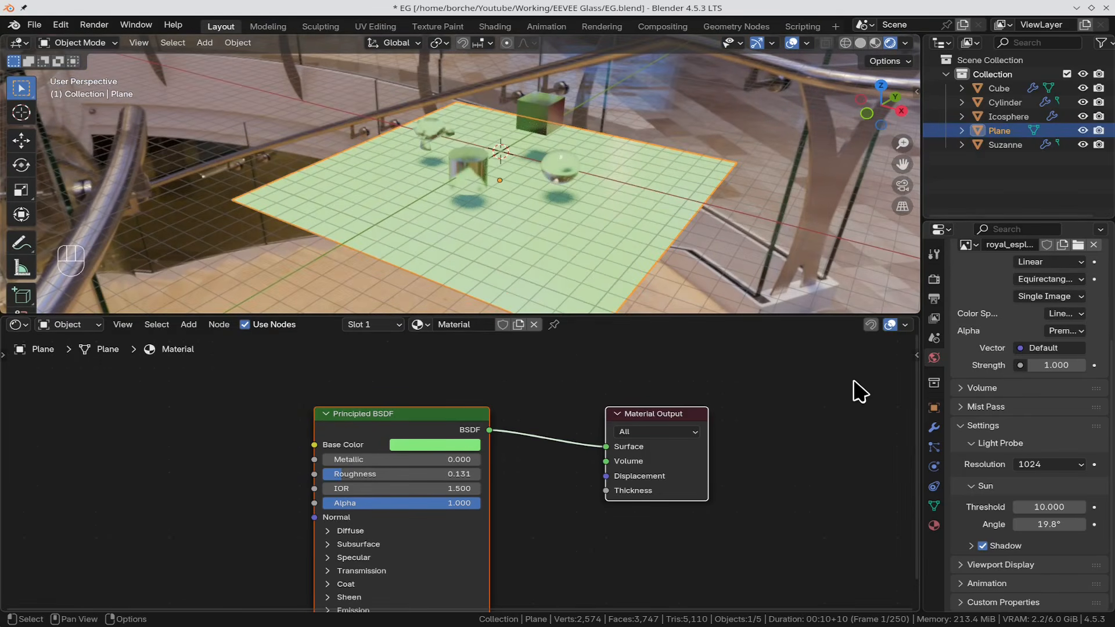